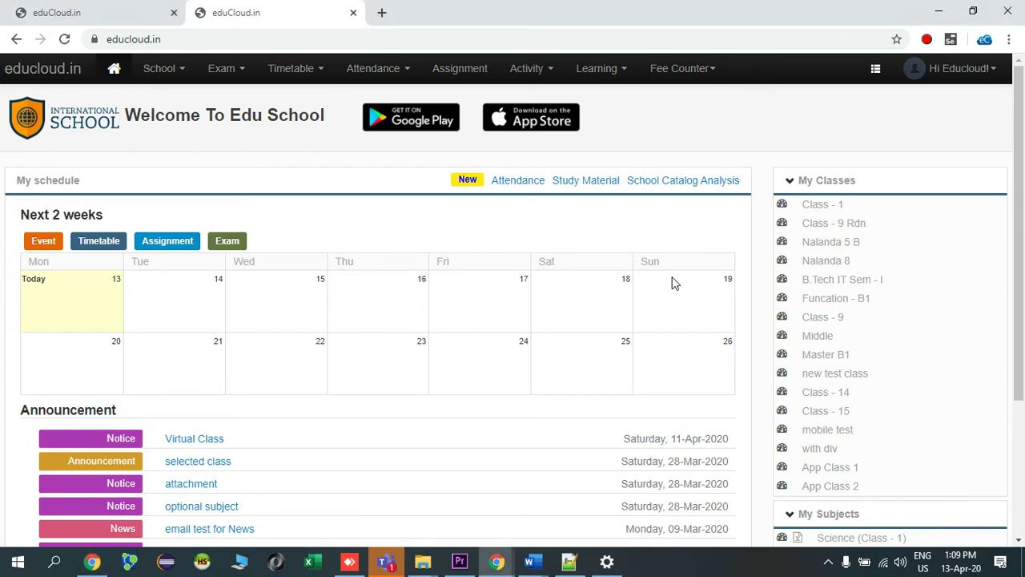
Go to School > School Profile and review the Basic School Information and registration date.
left_click(161, 69)
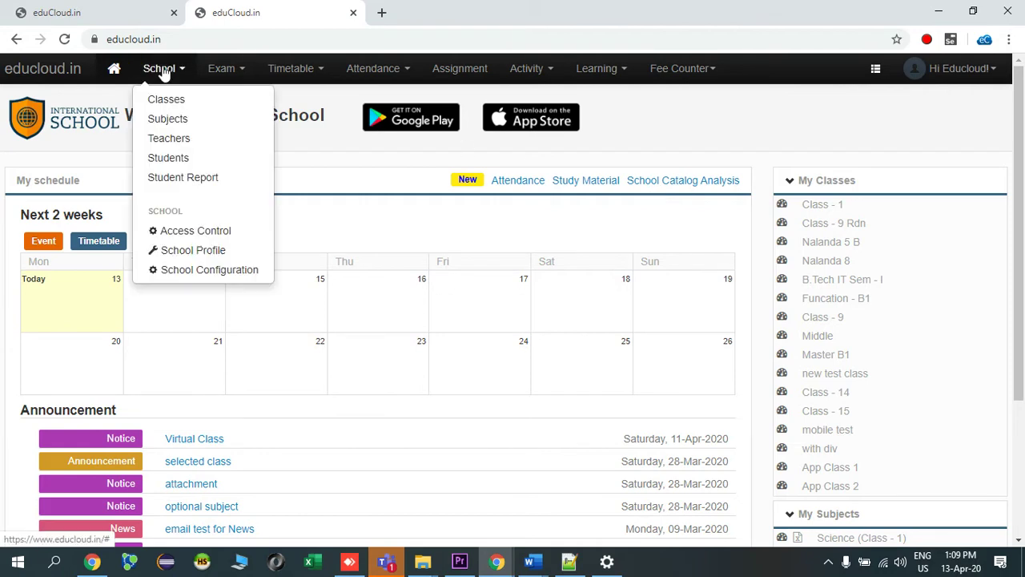
left_click(195, 250)
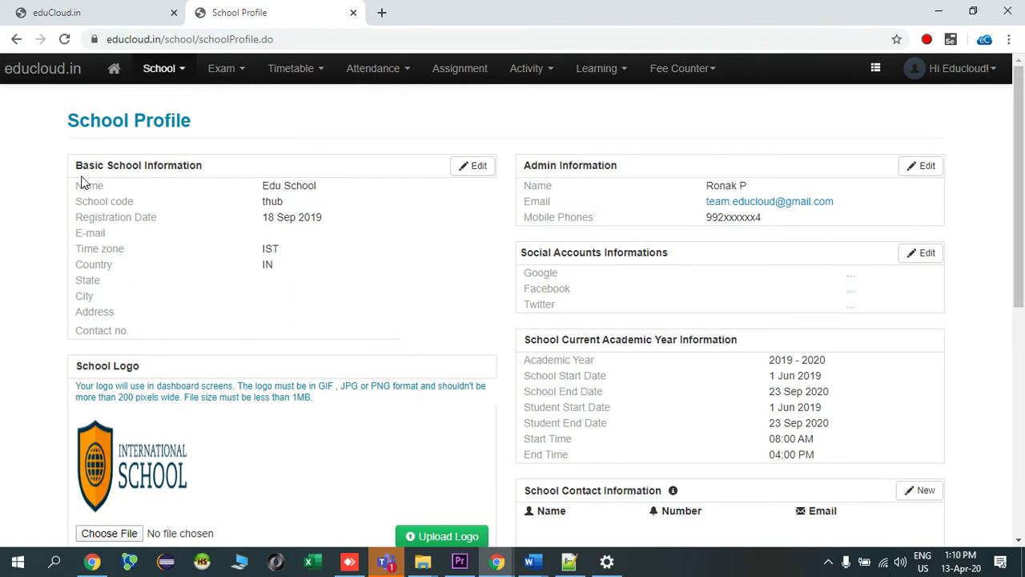
left_click_drag(83, 165, 197, 176)
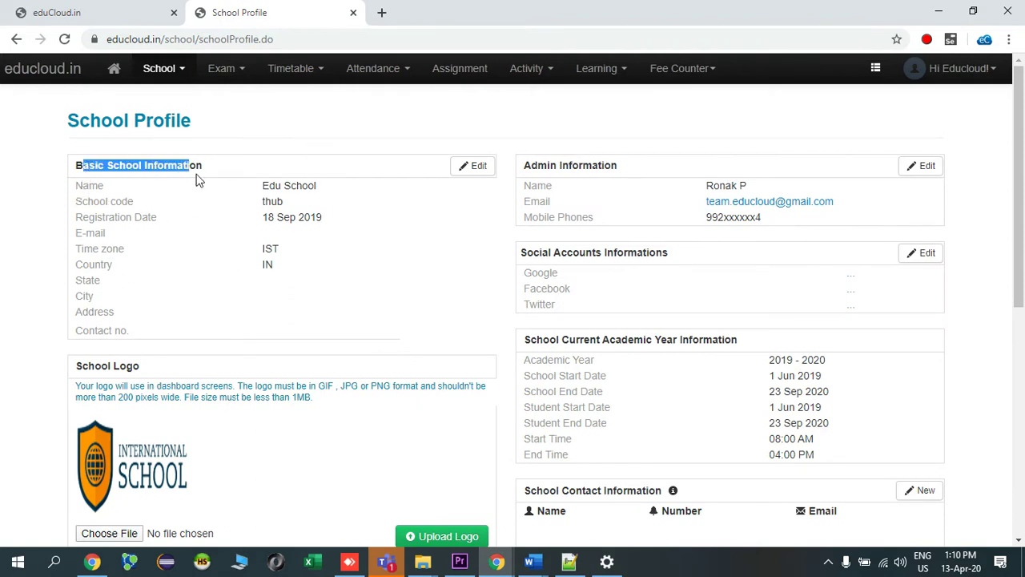
left_click(131, 214)
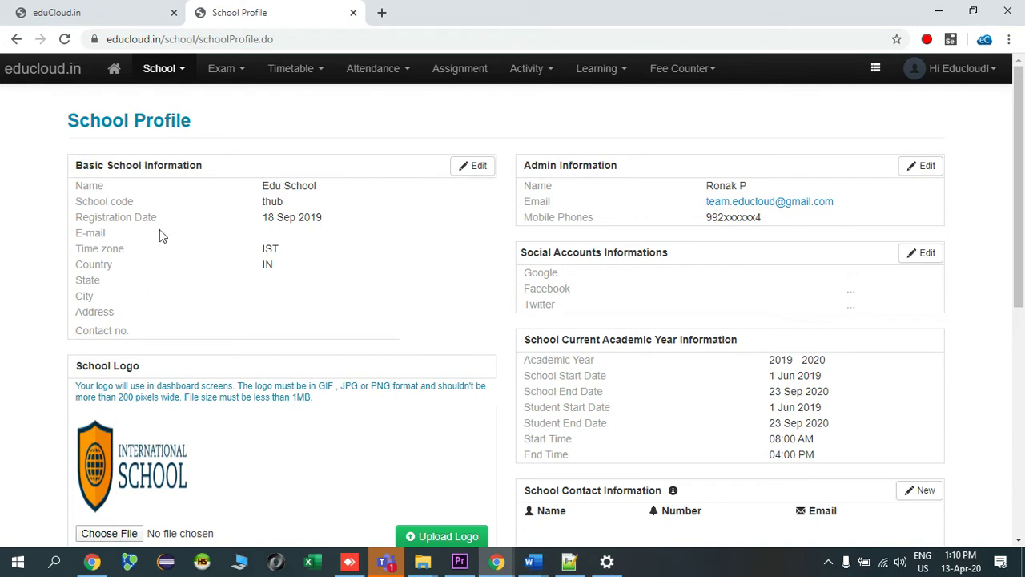
left_click_drag(317, 216, 249, 222)
left_click(327, 221)
In the Basic Information form, add 'International' to the school name and enter the school's e-mail.
left_click(483, 170)
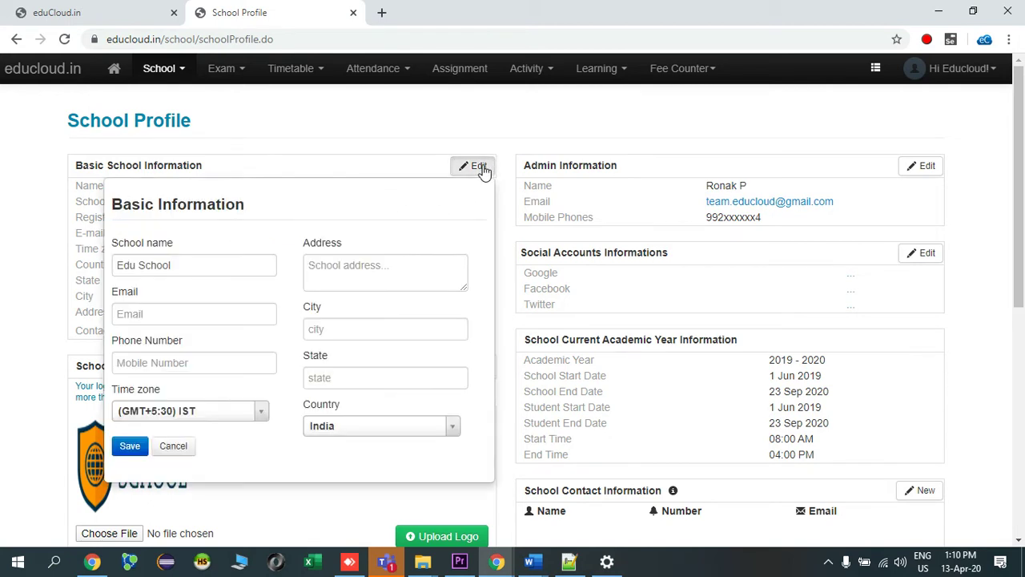
left_click(185, 265)
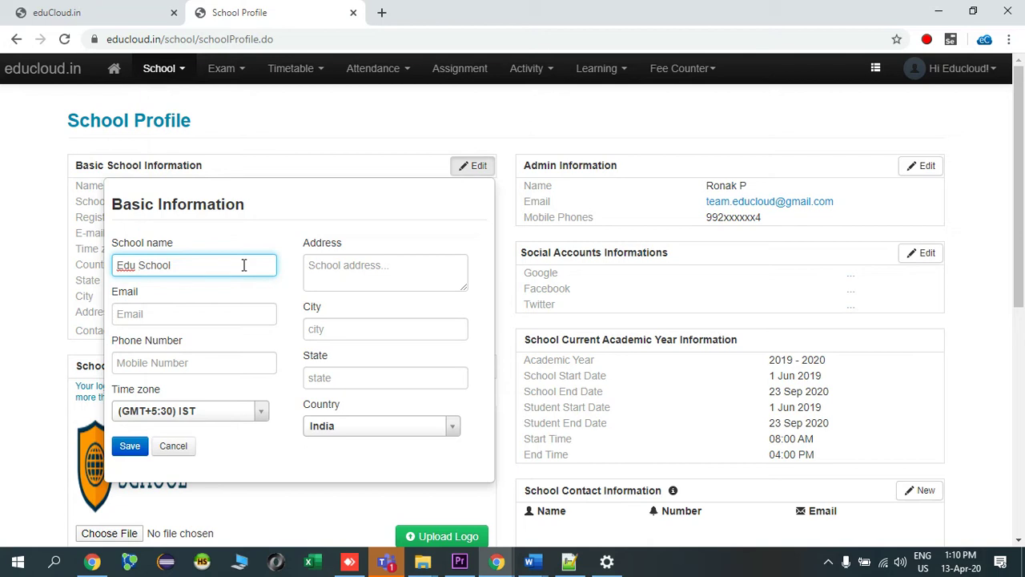
type("Internati")
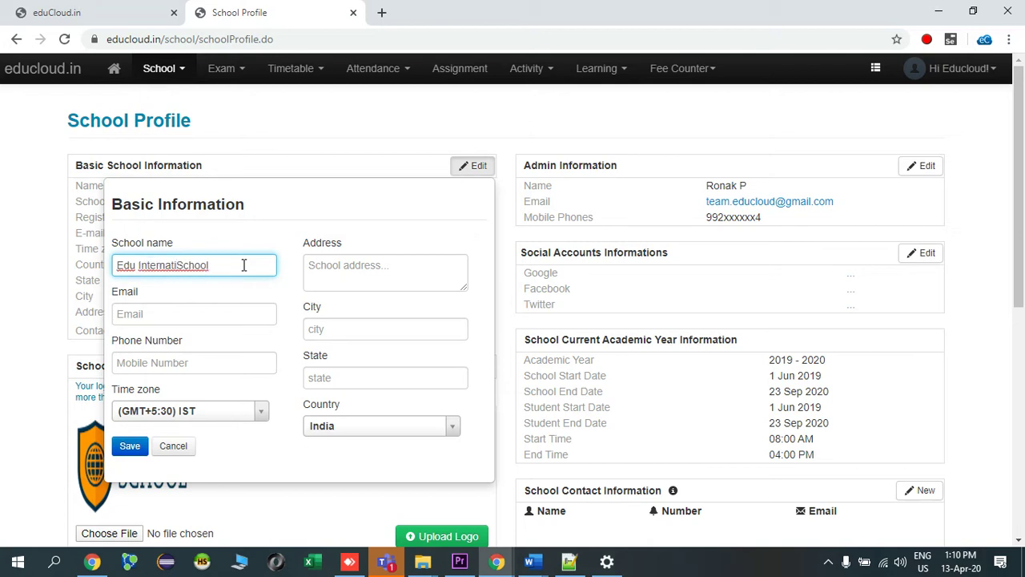
type("onal")
left_click(178, 308)
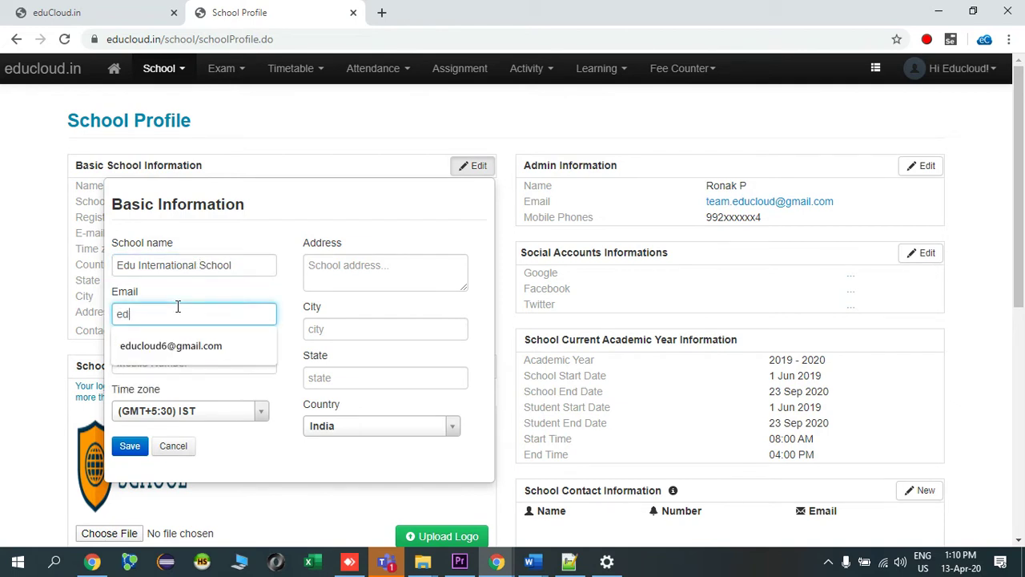
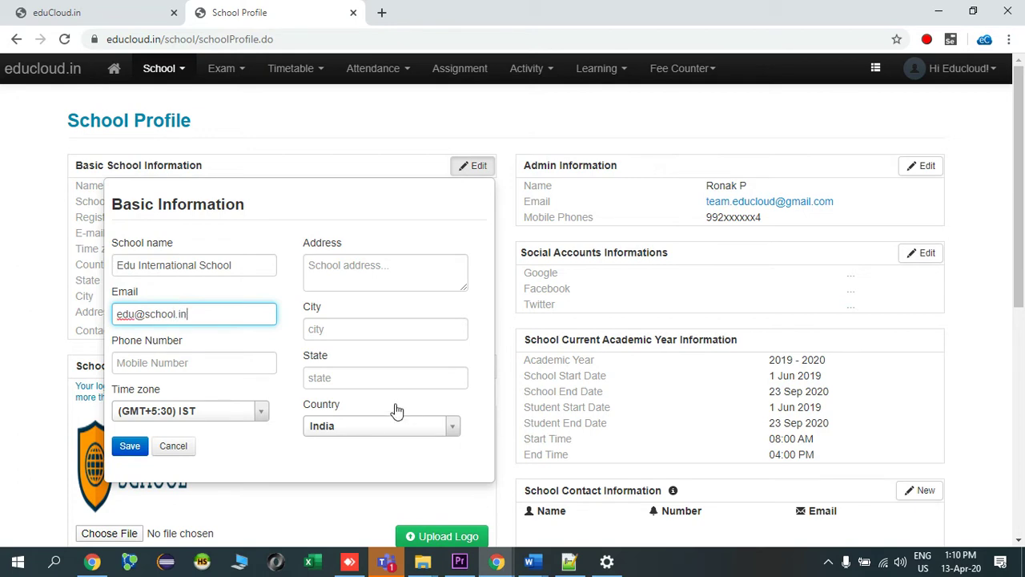
Enter the school's phone number and keep (GMT+5:30) IST as the time zone.
left_click(211, 357)
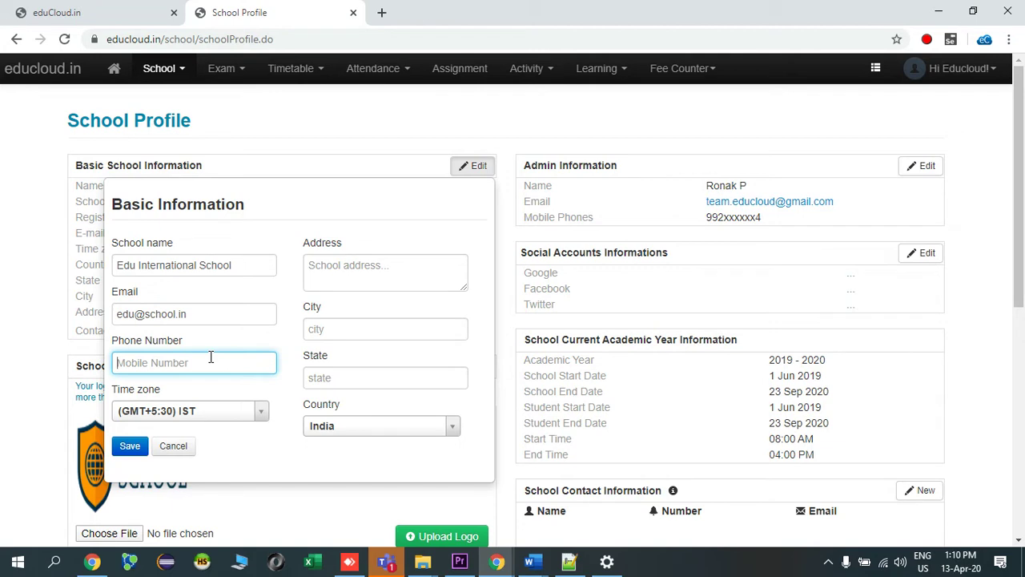
type("9")
key("BackSpace")
type("2022728xxx9")
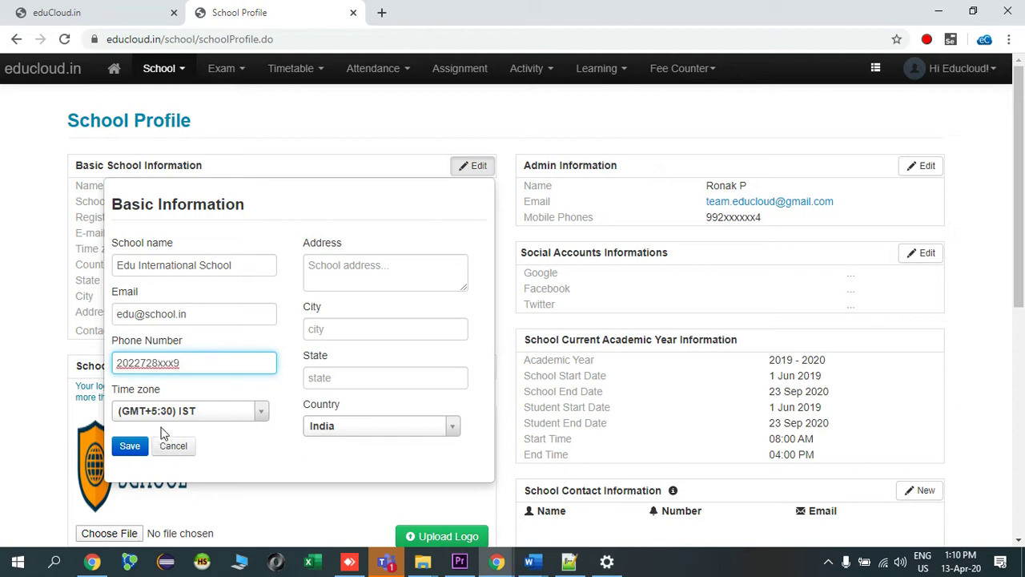
left_click(238, 411)
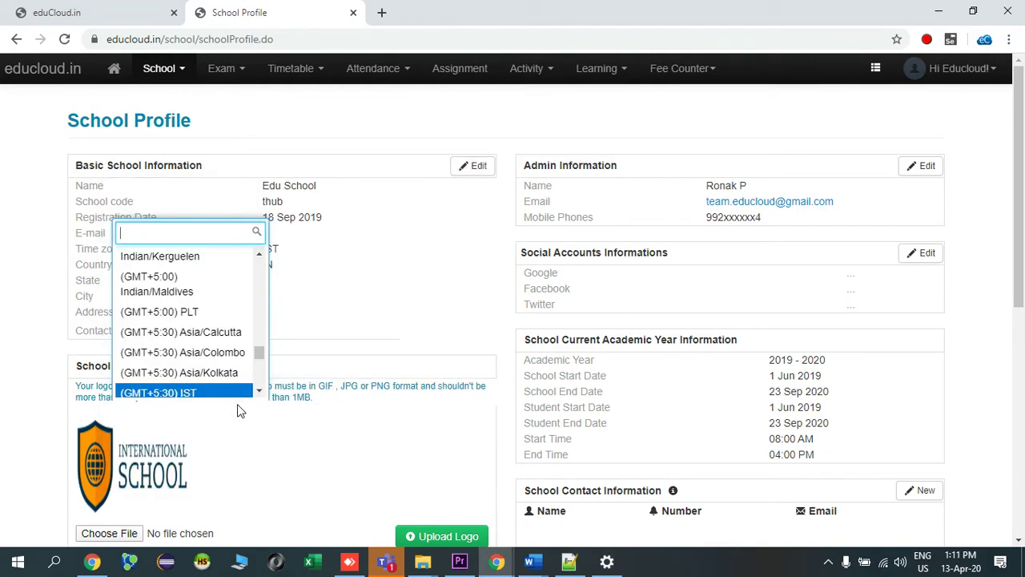
left_click(238, 392)
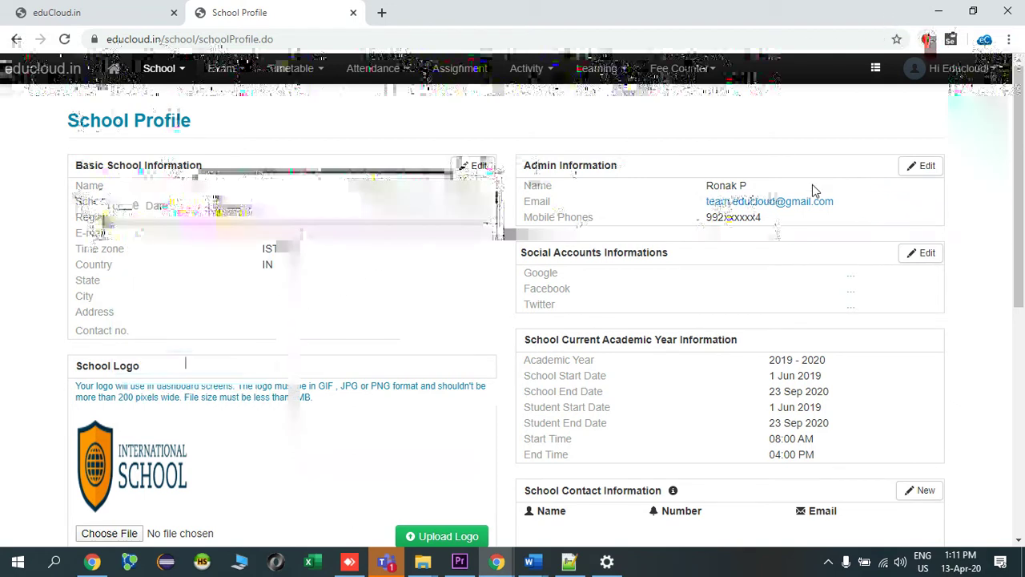
Type the school's street address, correcting typos and trimming the end.
left_click(334, 279)
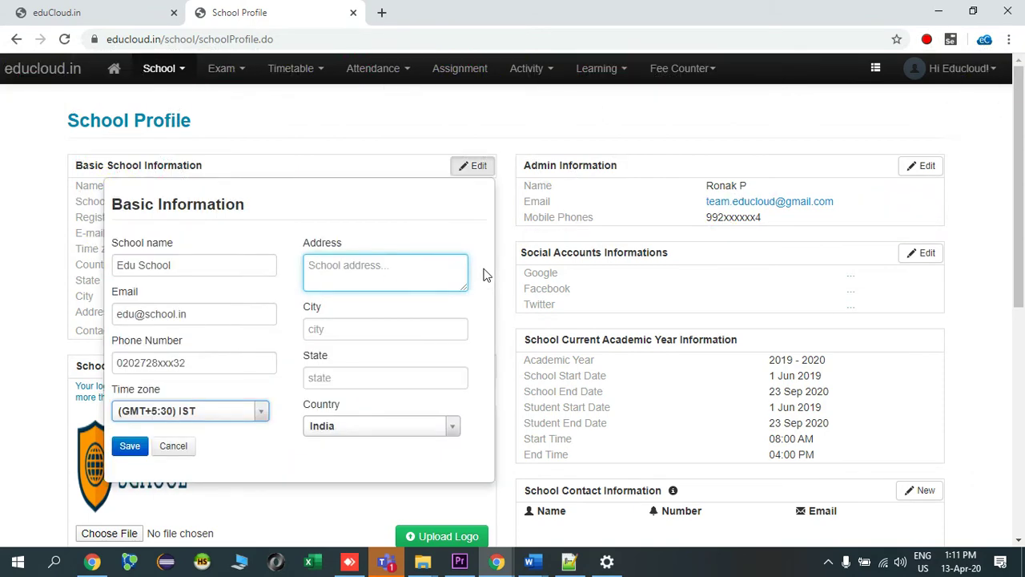
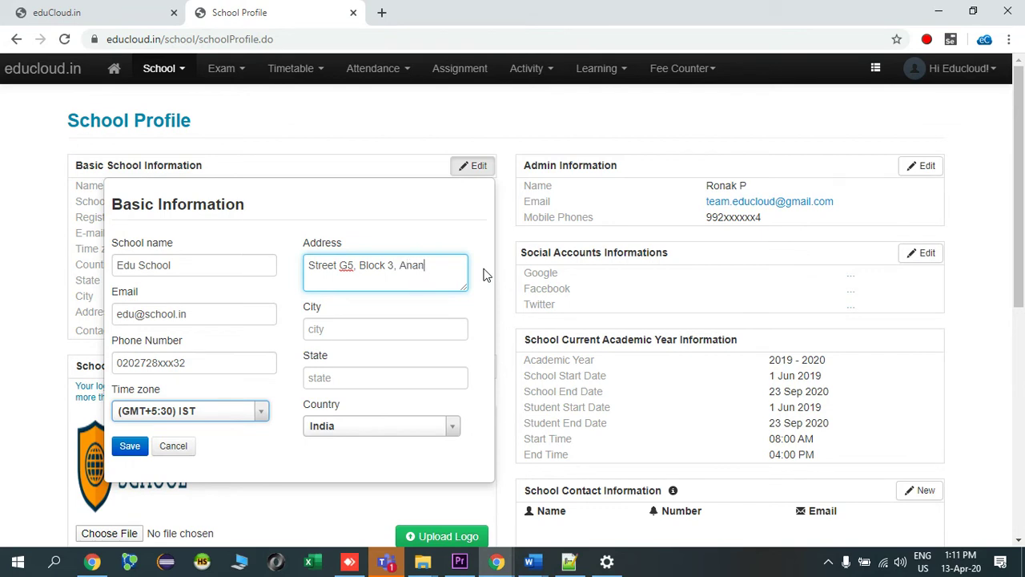
Fill in the city and state Maharashtra, keeping India as the country.
left_click(383, 330)
type("City")
left_click(363, 386)
type("Maharas")
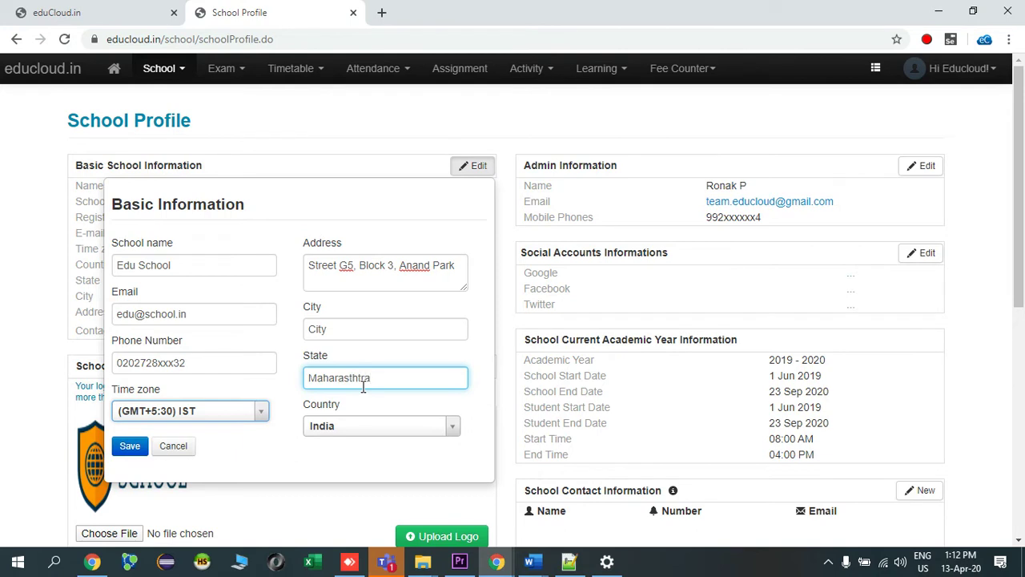
type("thtra")
key("BackSpace")
type("r")
left_click(373, 426)
Reopen Basic School Information and save the email, address, city, state and contact number.
left_click(380, 406)
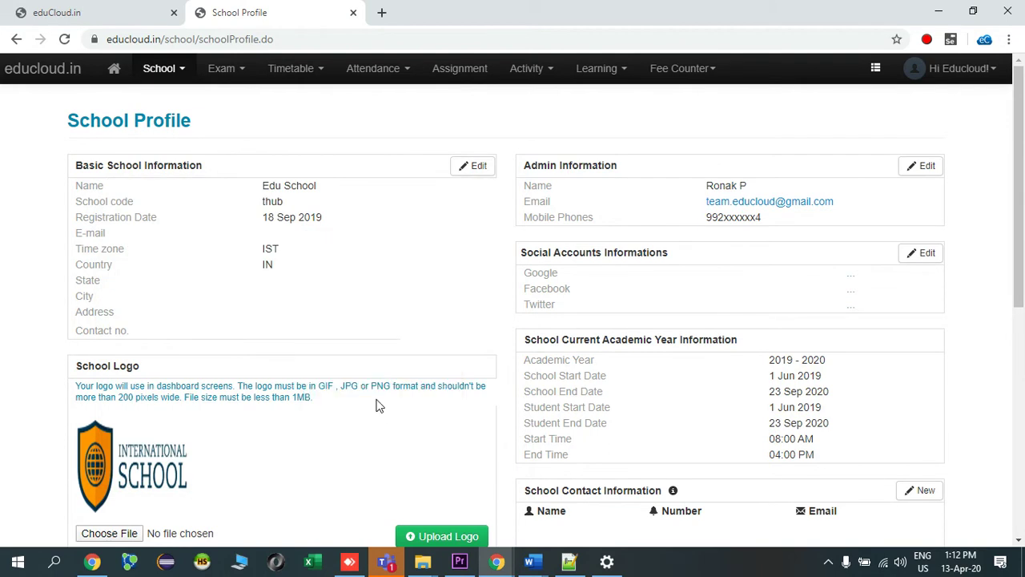
left_click(473, 169)
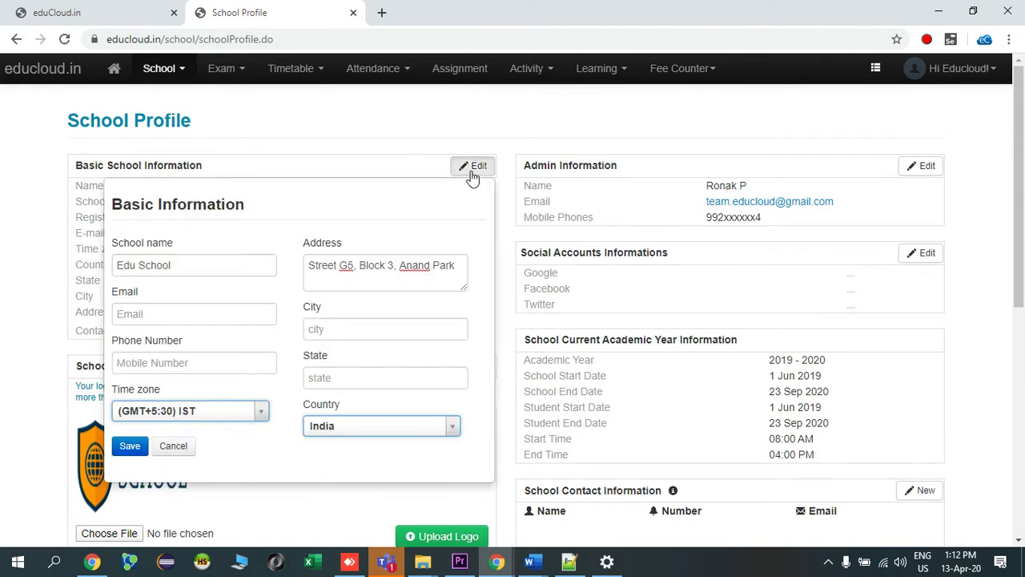
left_click(249, 314)
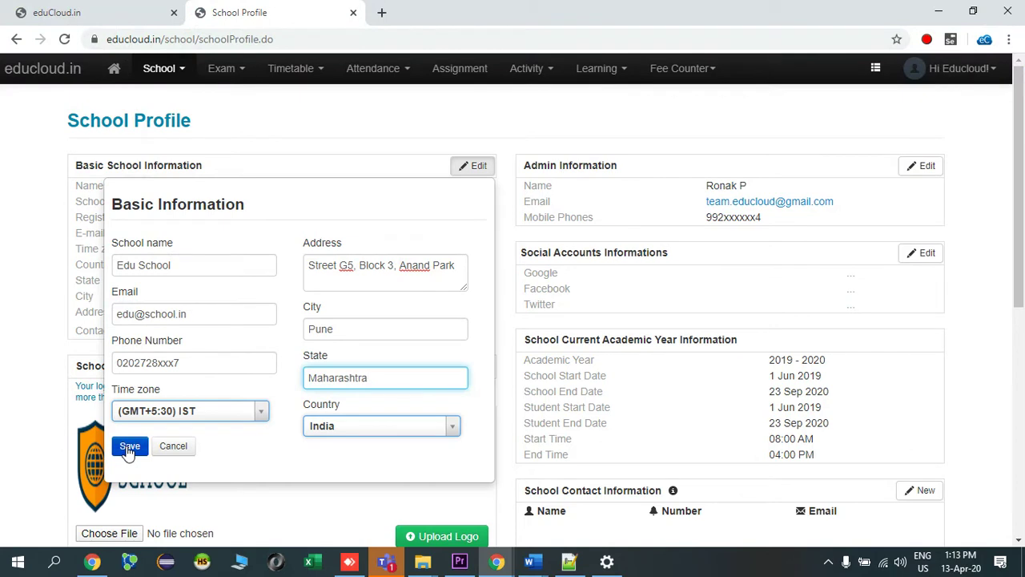
left_click(129, 448)
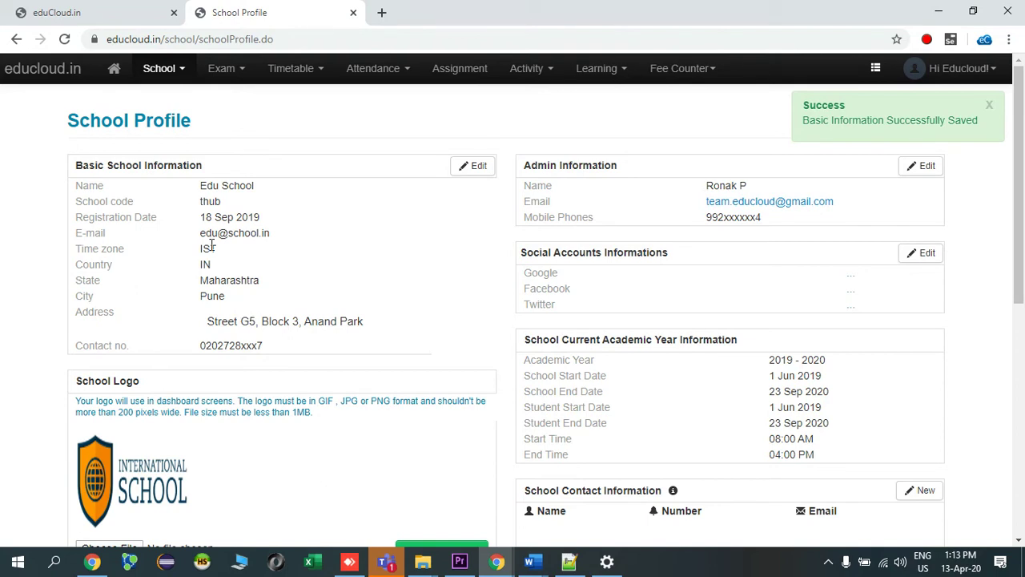
Upload 'school logo.png' from the Pictures folder as the new school logo.
scroll(217, 372, "down", 2)
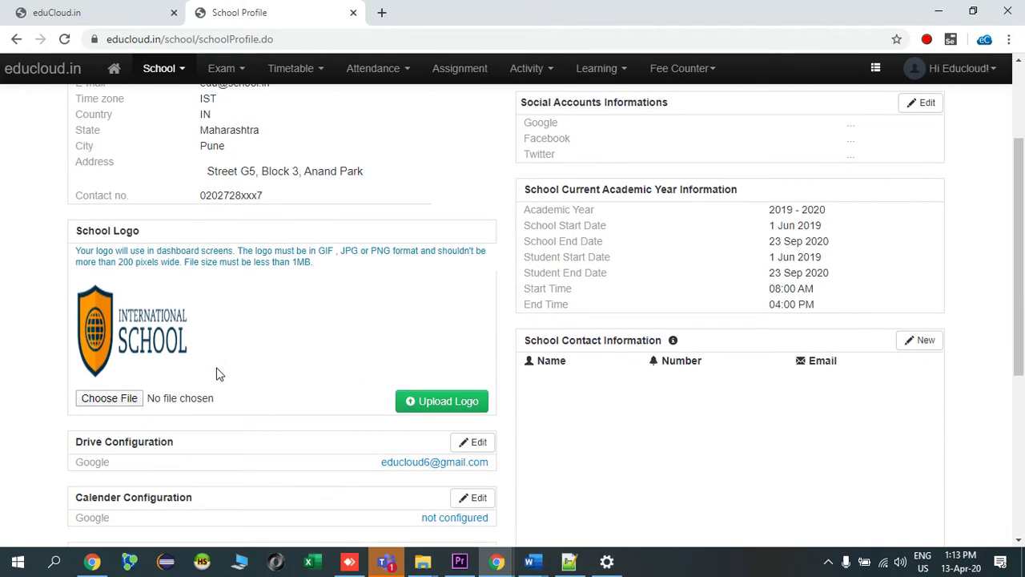
left_click(126, 402)
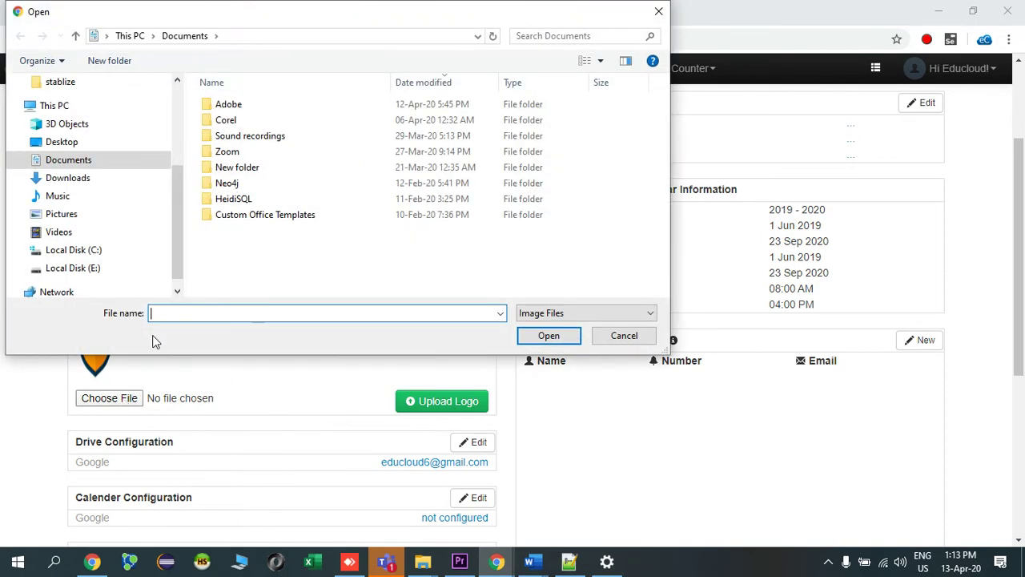
left_click(62, 215)
double_click(240, 234)
left_click(439, 400)
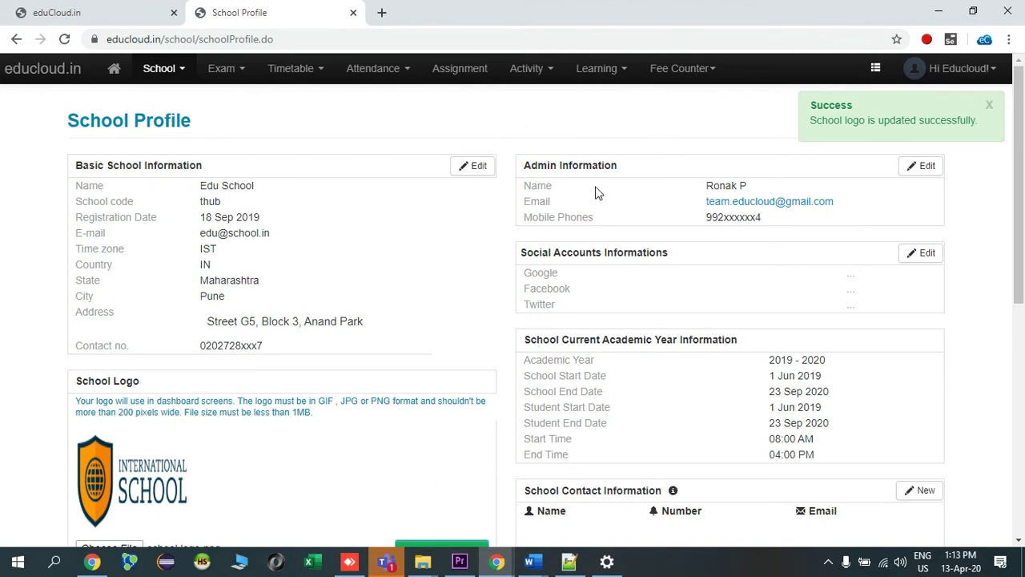
In Admin Information, replace the admin's last name with the correct surname and save.
left_click_drag(540, 165, 630, 171)
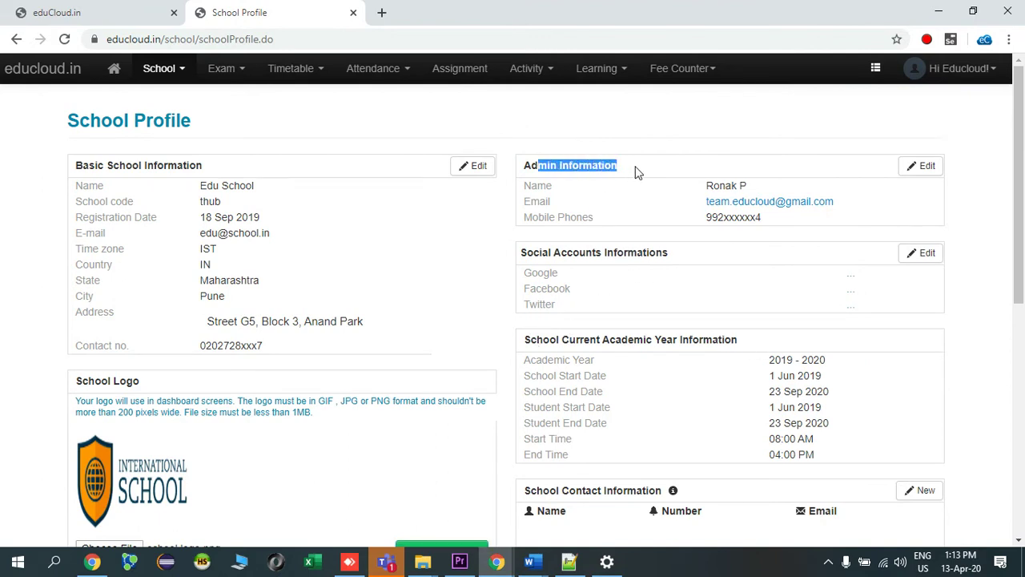
left_click(666, 165)
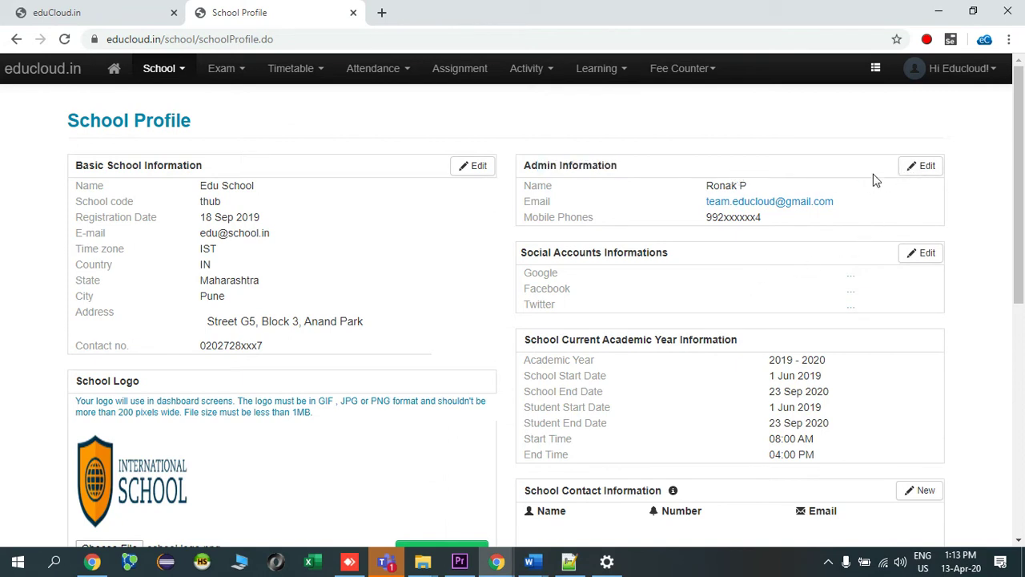
left_click(914, 168)
left_click(897, 265)
type("SD")
key("BackSpace")
key("BackSpace")
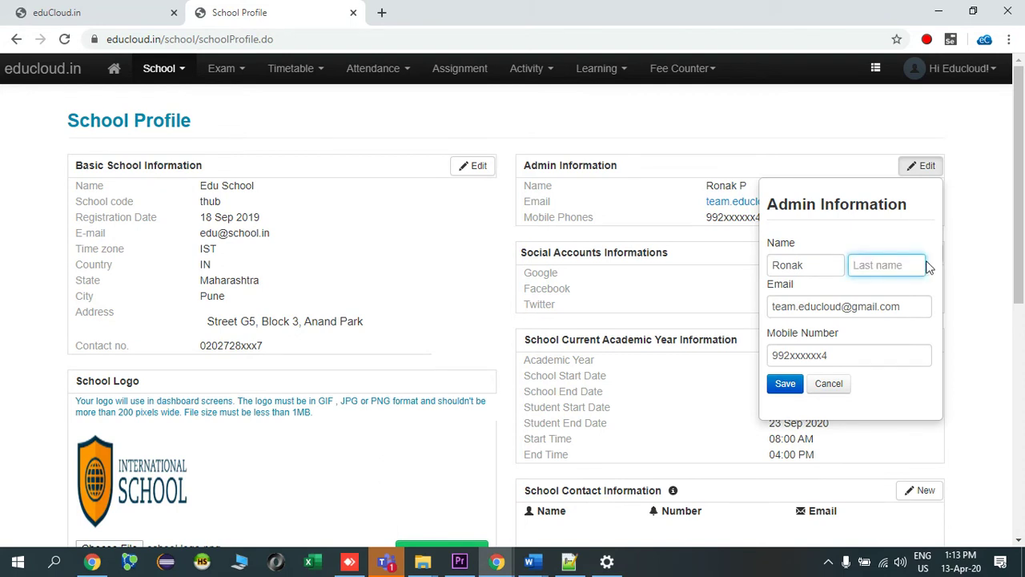
type("Patel")
left_click(876, 356)
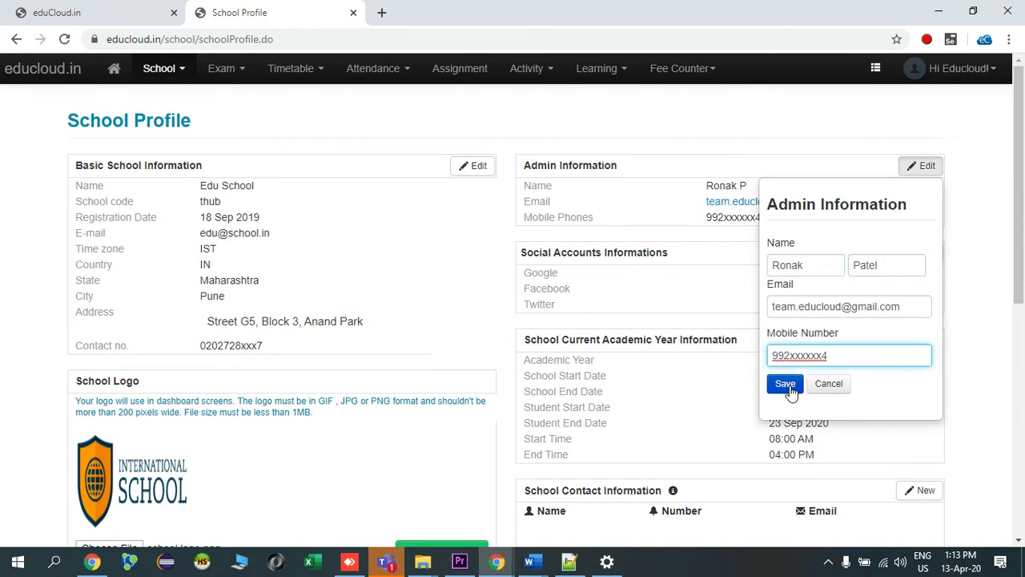
left_click(788, 386)
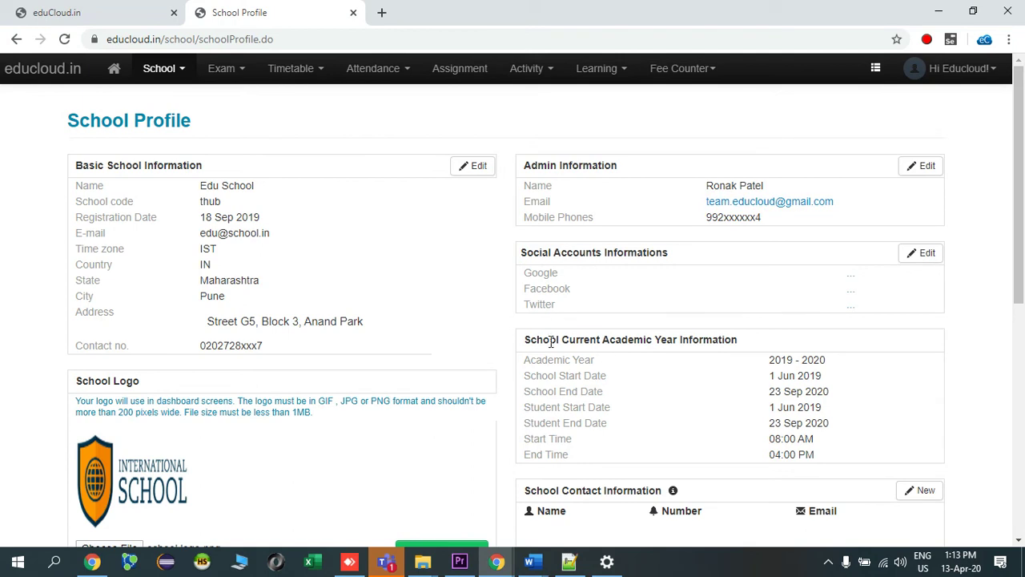
left_click_drag(524, 339, 741, 340)
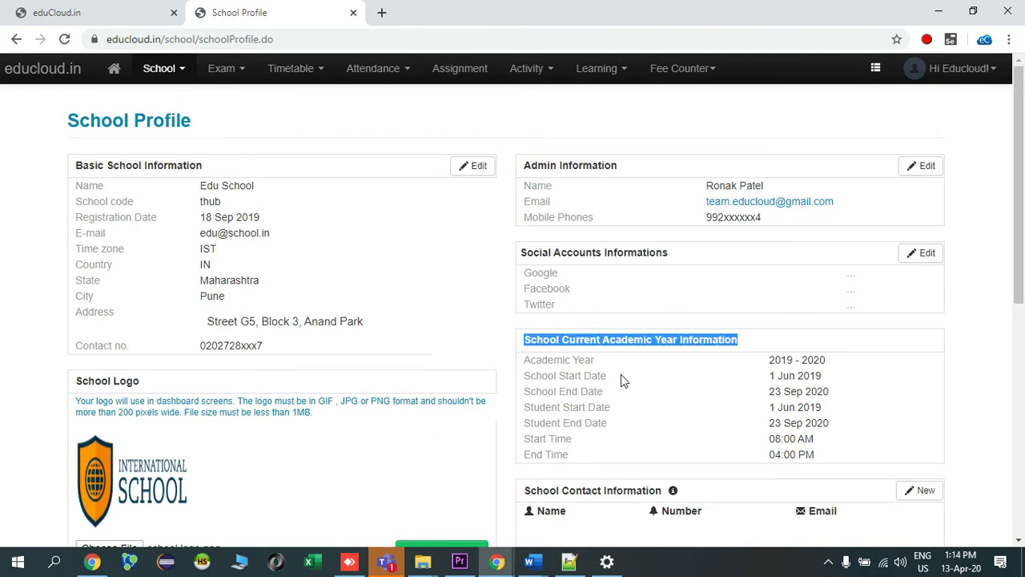
scroll(678, 369, "down", 1)
scroll(693, 347, "down", 5)
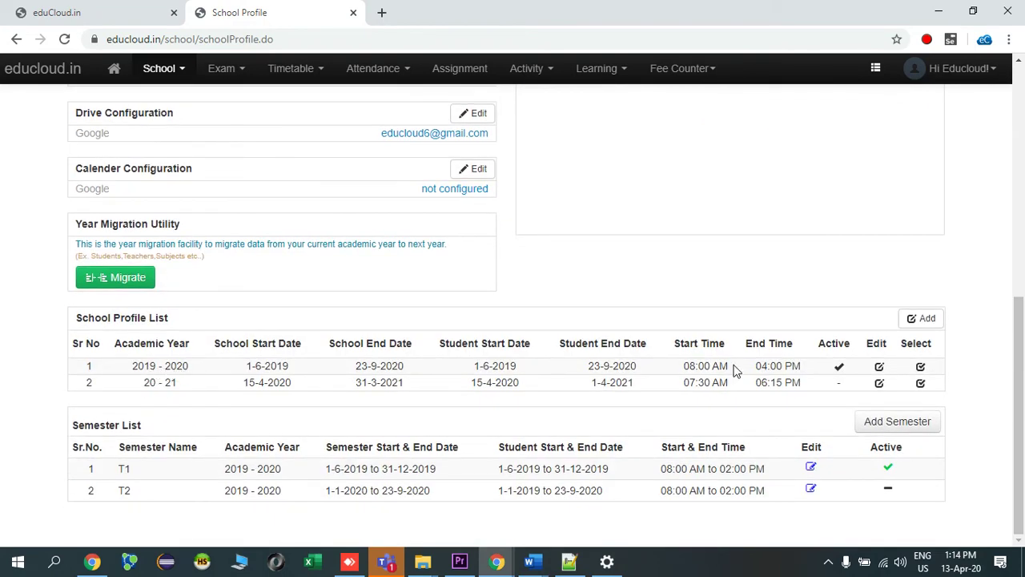
left_click(846, 367)
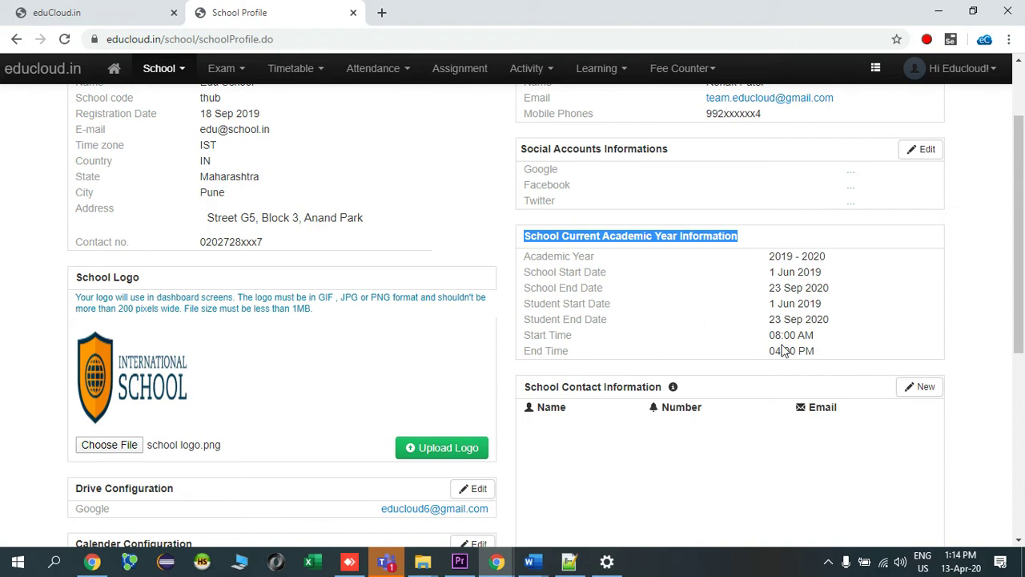
scroll(783, 352, "down", 1)
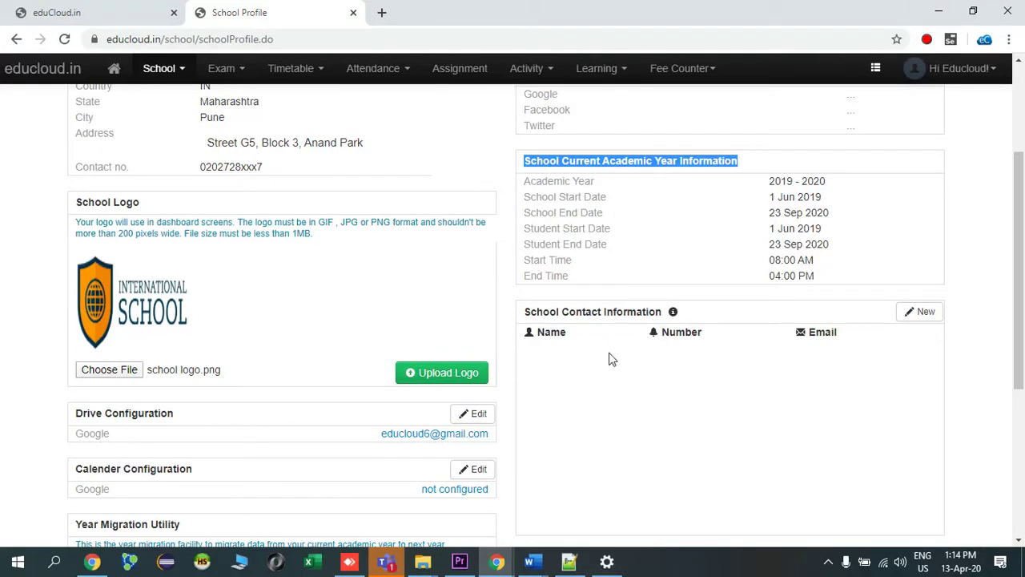
Create a new contact titled 'Account office', entering its mobile number and e-mail, and save it.
left_click(909, 314)
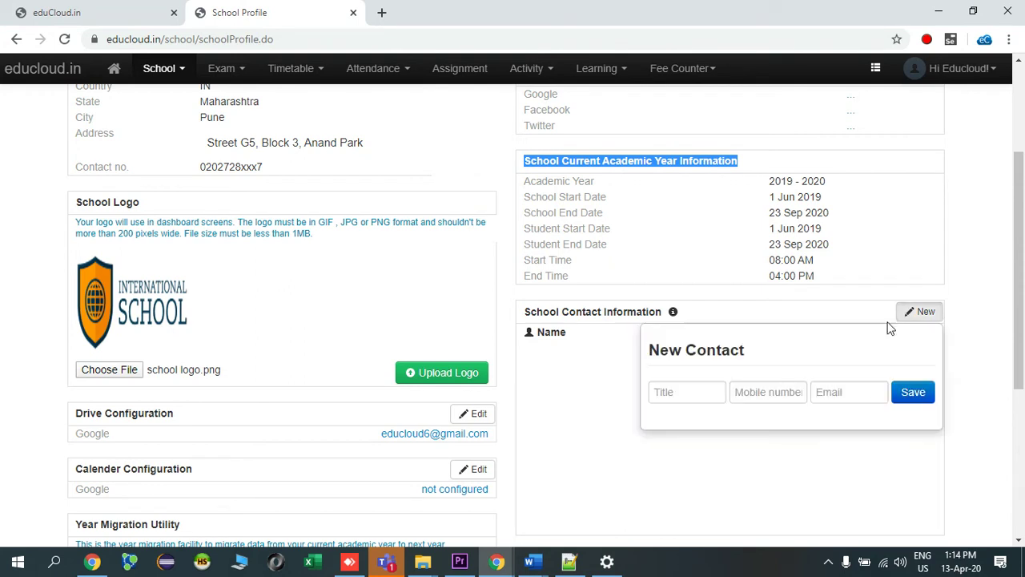
left_click(705, 390)
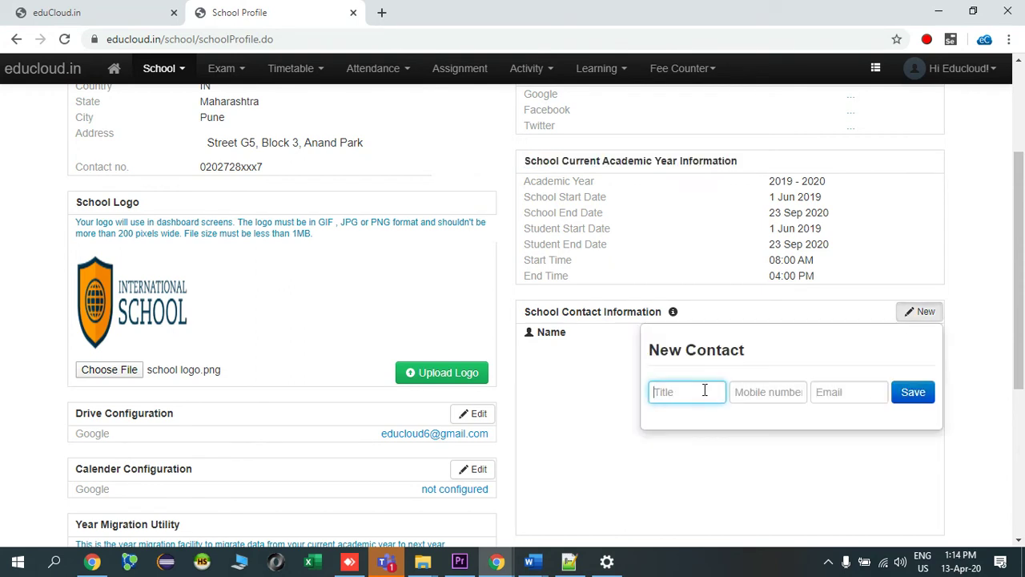
type("Acount")
key("BackSpace")
key("BackSpace")
key("BackSpace")
key("BackSpace")
key("BackSpace")
type("count office")
key("Tab")
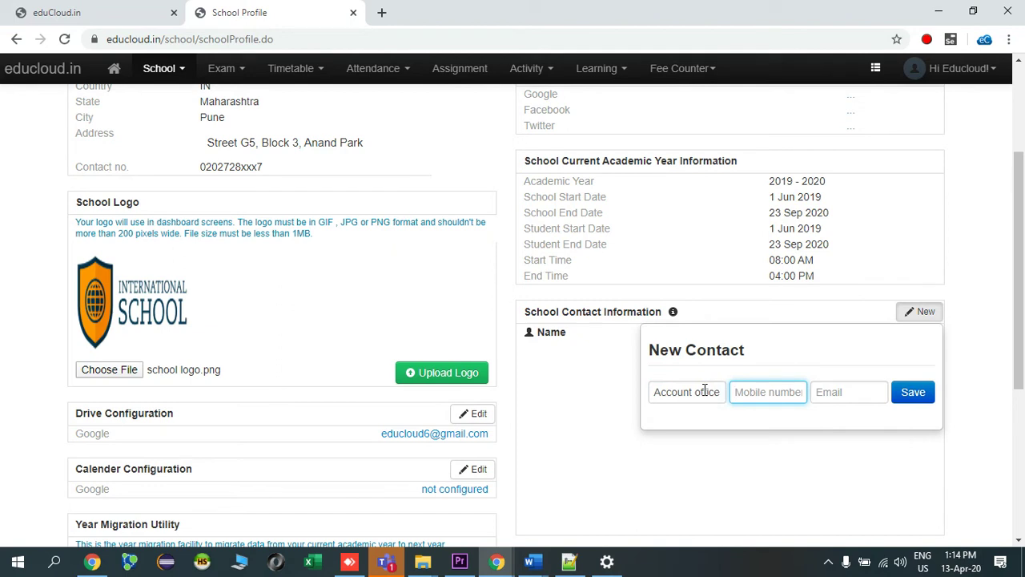
type("765423h")
key("ctrl+a")
type("765423xxx5")
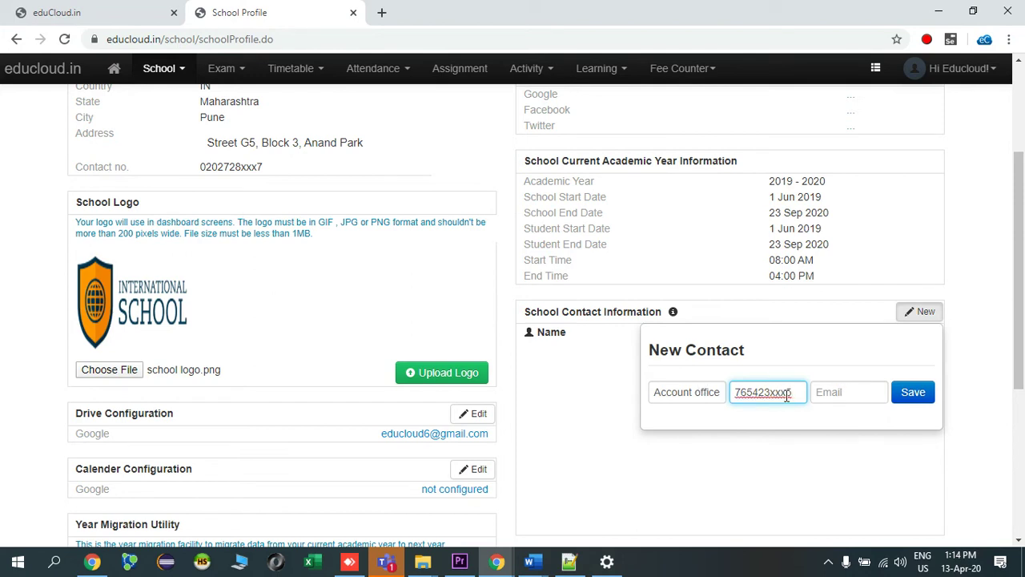
left_click(830, 391)
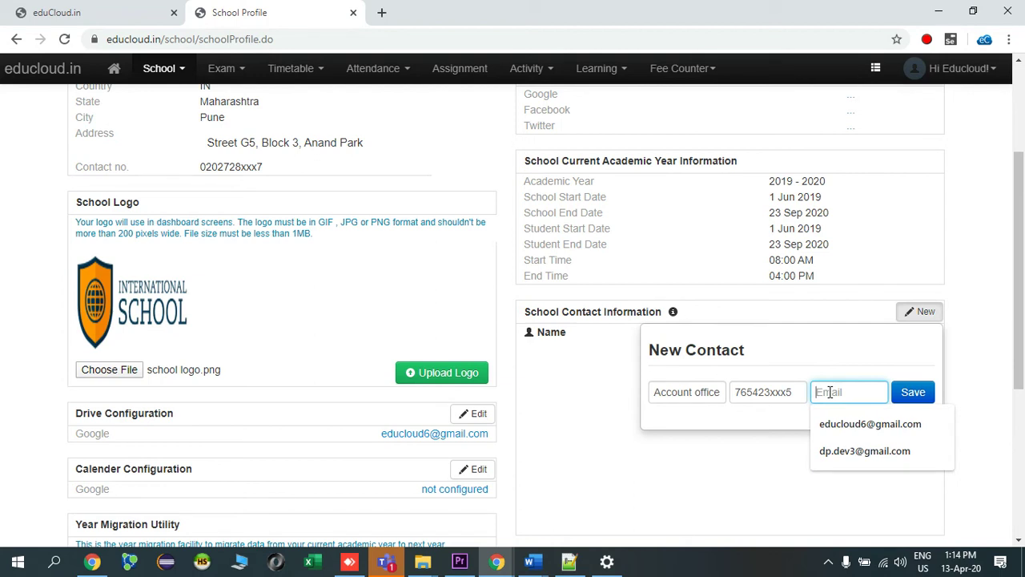
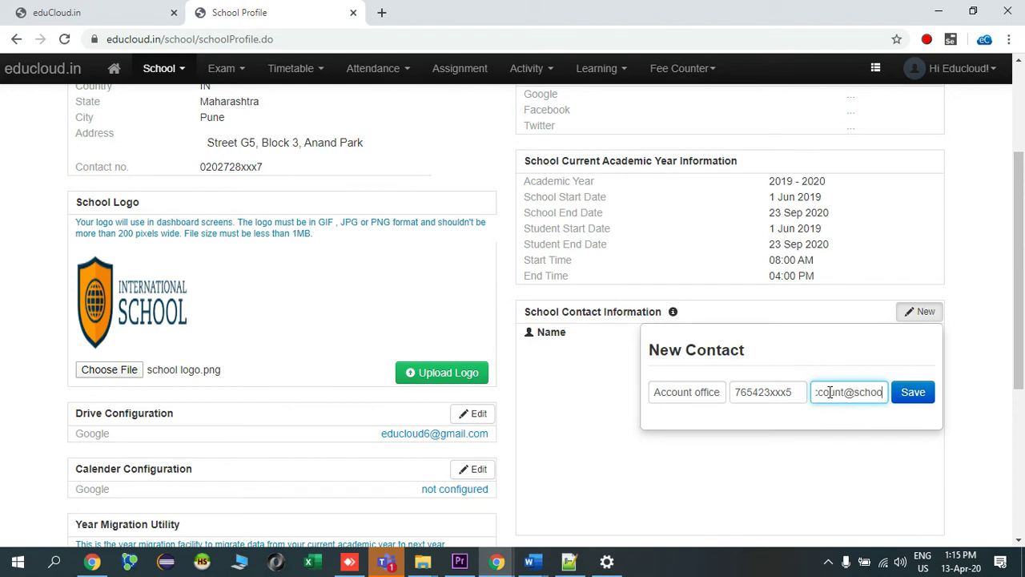
left_click(917, 400)
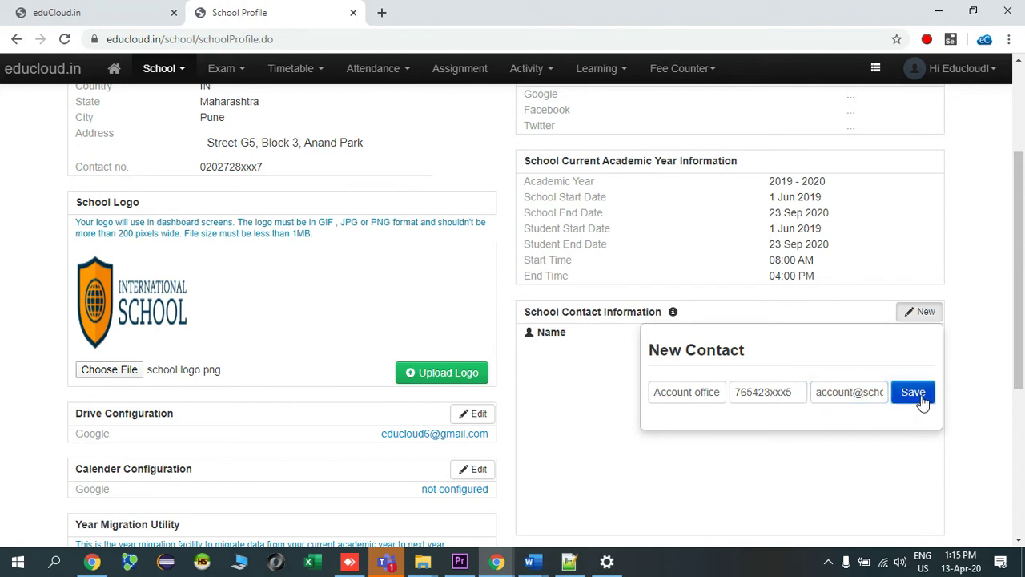
Start a new school contact titled 'Medical Room', reopening the form after it closed.
left_click(924, 314)
left_click(687, 388)
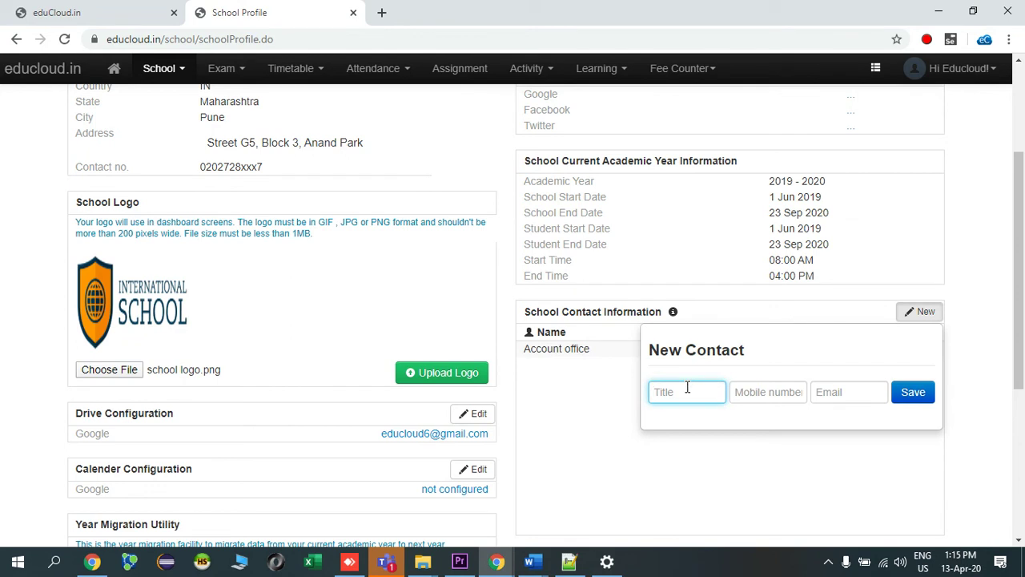
type("Medical Room")
left_click(775, 410)
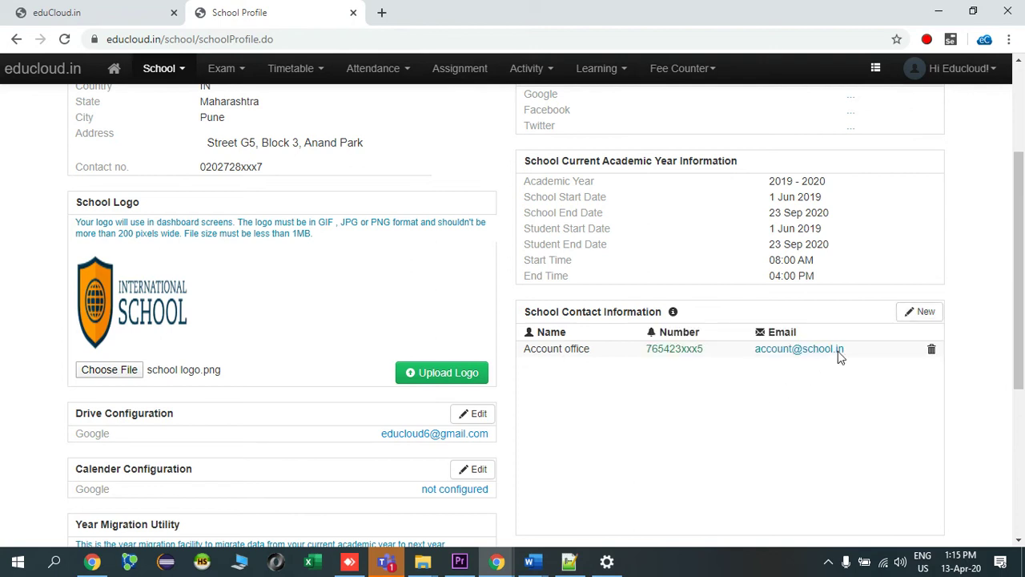
left_click(921, 311)
Enter the Medical Room mobile number and e-mail, fixing its ending, and save the contact.
left_click(795, 386)
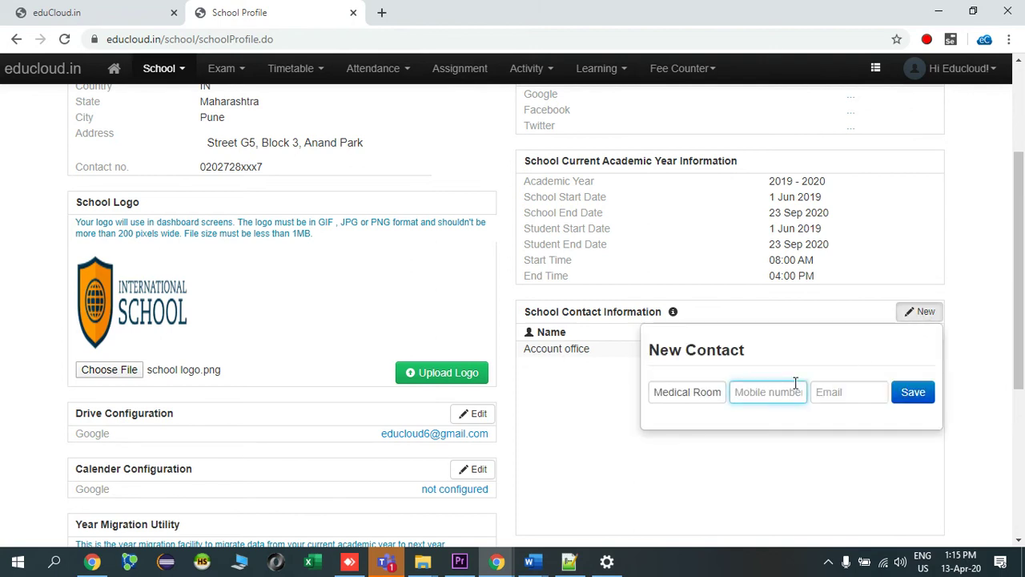
type("12364xx43")
double_click(795, 386)
left_click(824, 396)
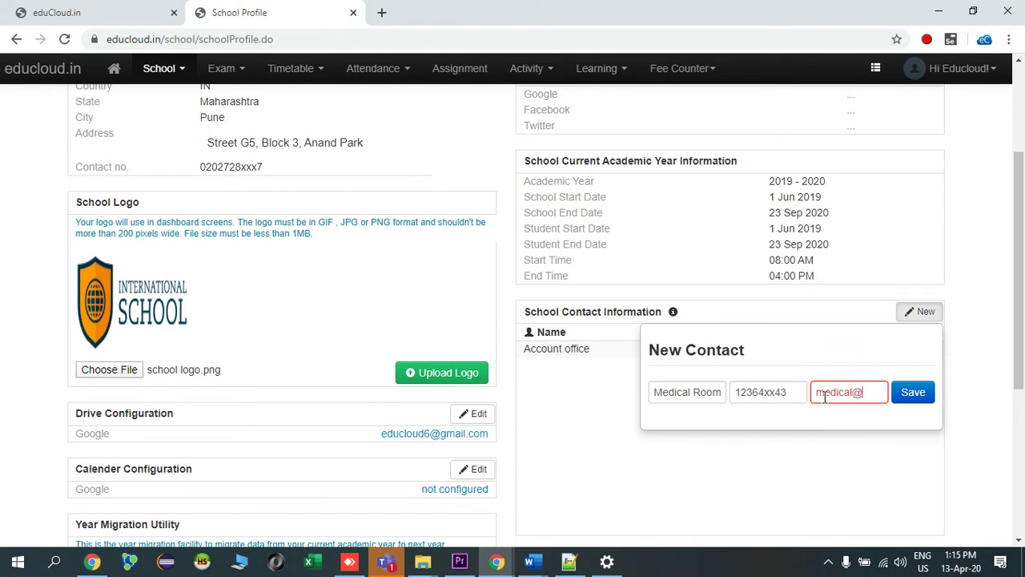
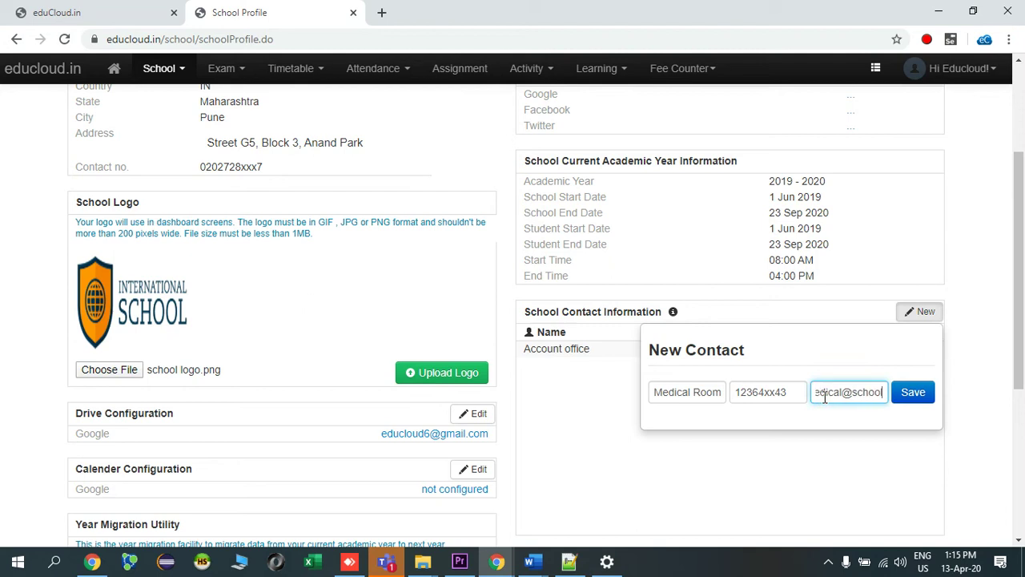
left_click(913, 393)
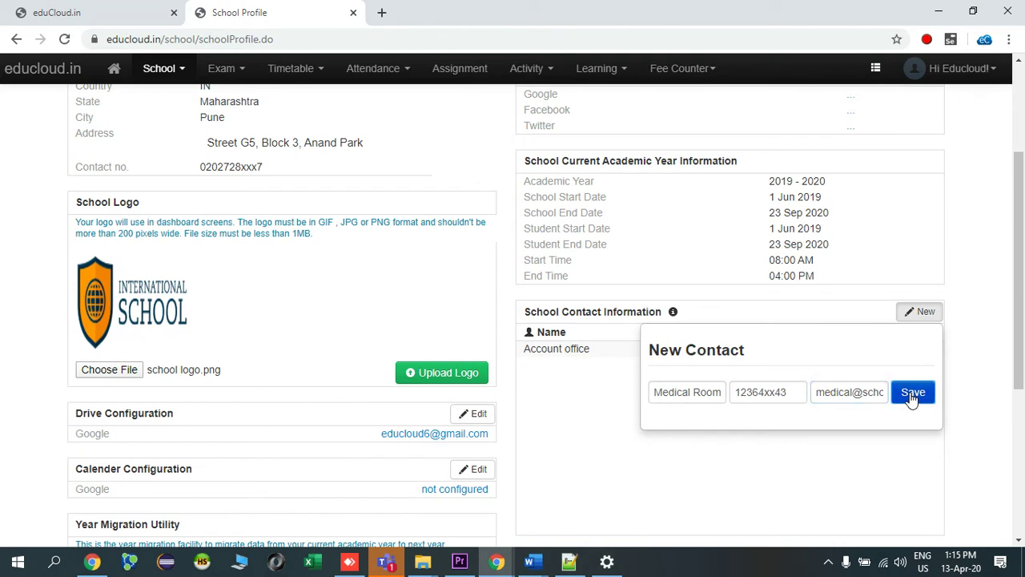
Create a 'Principal's Desk' contact with its mobile number and e-mail, and save it.
left_click(920, 312)
left_click(700, 395)
type("Principal's Desk")
left_click(737, 393)
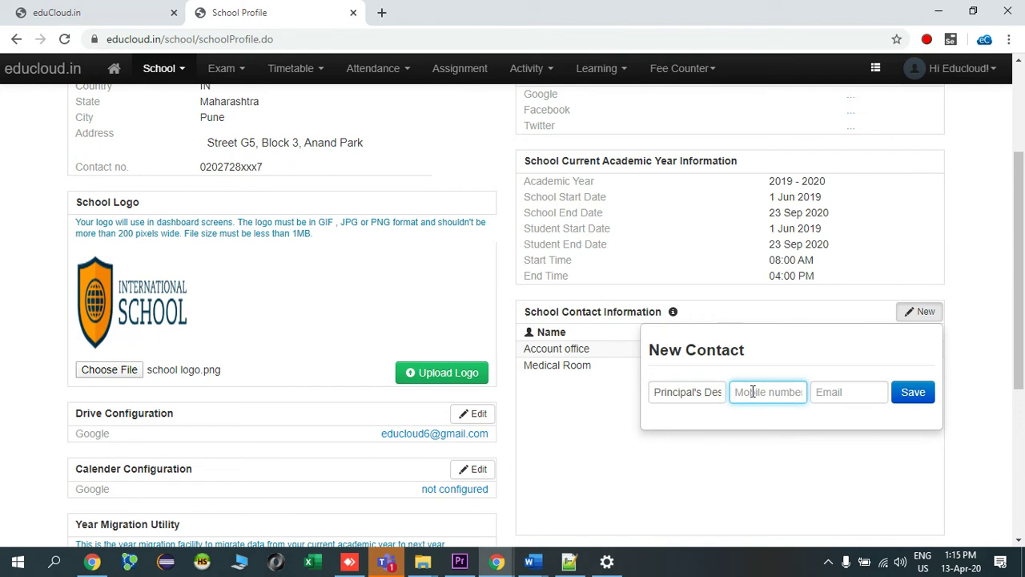
type("875542xxx56")
left_click(836, 393)
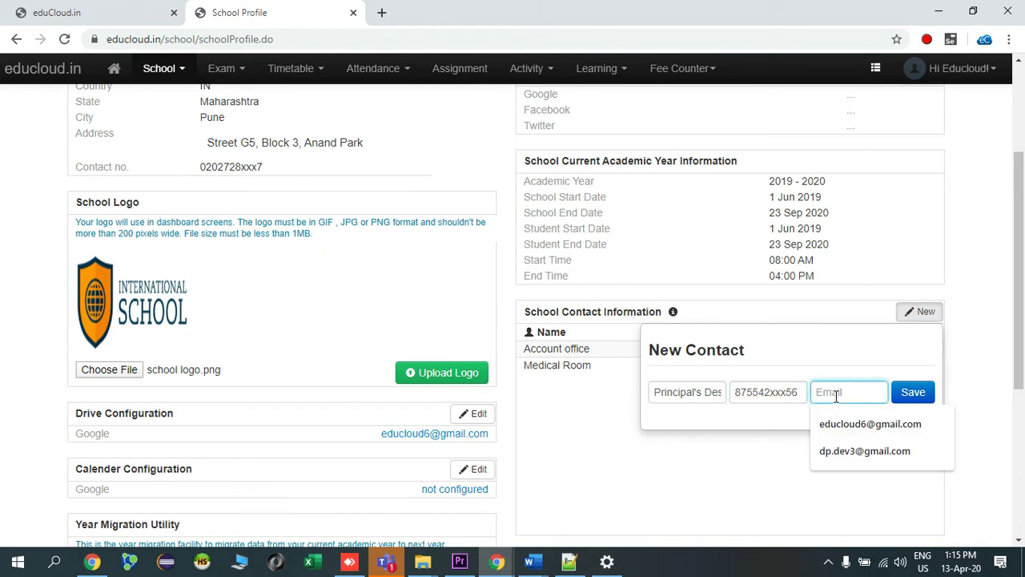
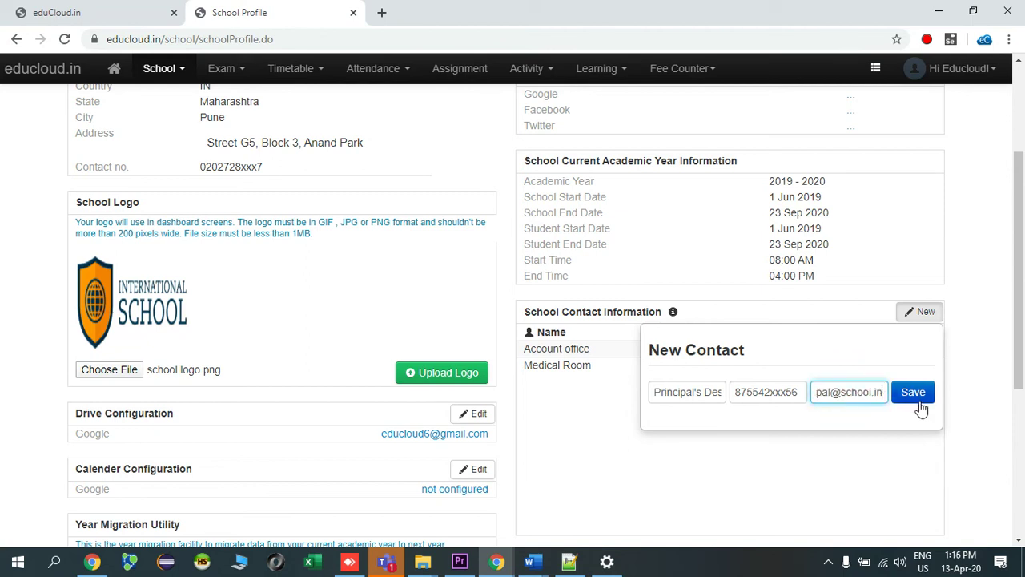
left_click(919, 400)
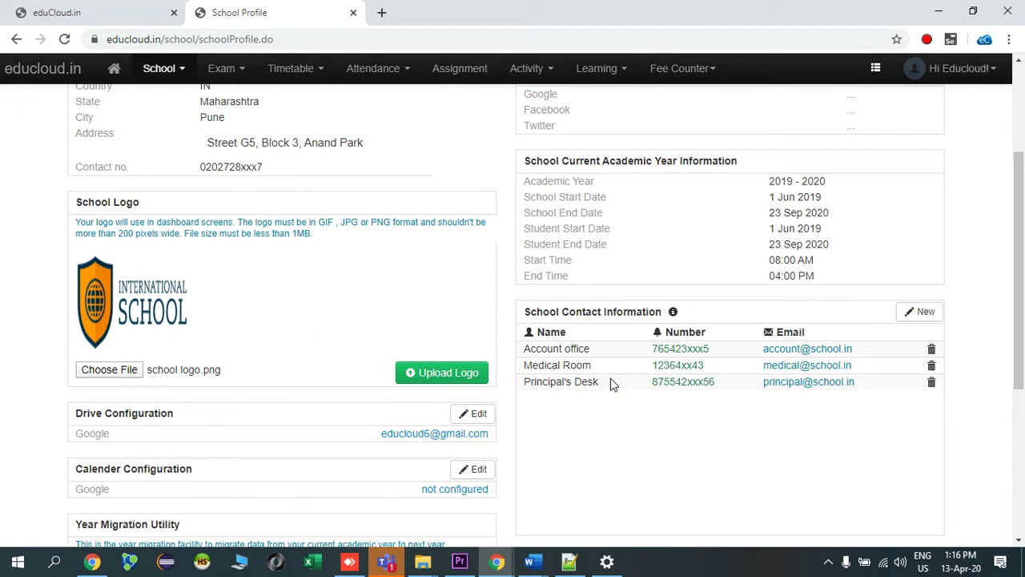
Create a 'Library' contact with its mobile number and e-mail, reopening the form midway, and save it.
left_click(920, 312)
left_click(704, 389)
type("Lib")
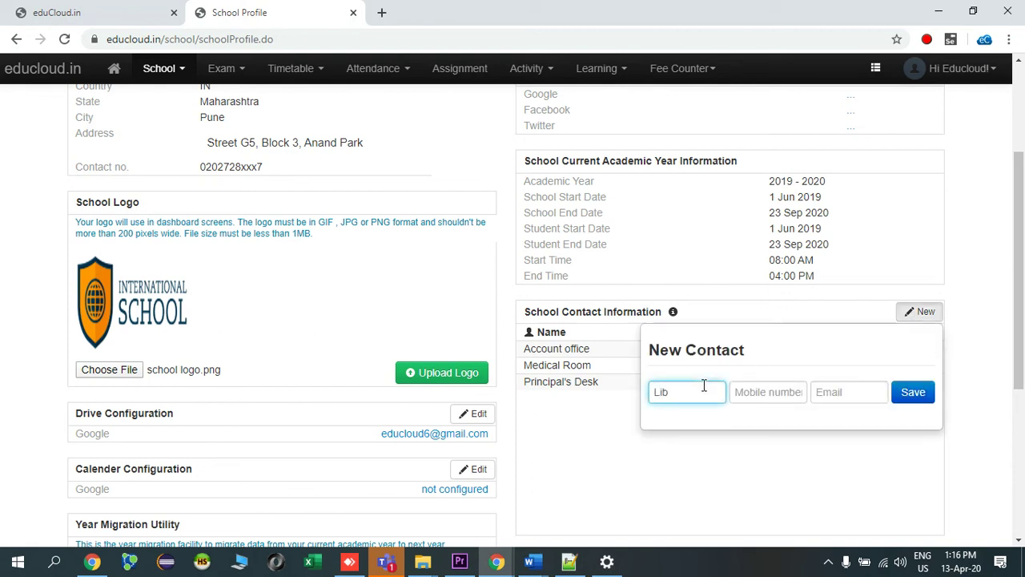
type("rary")
left_click(787, 398)
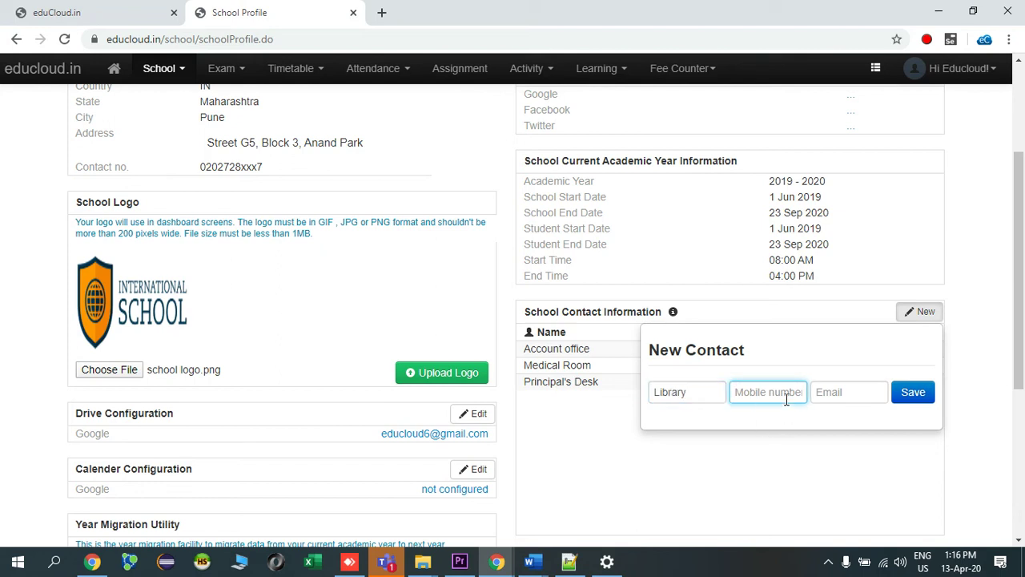
type("5542323xx32")
key("Escape")
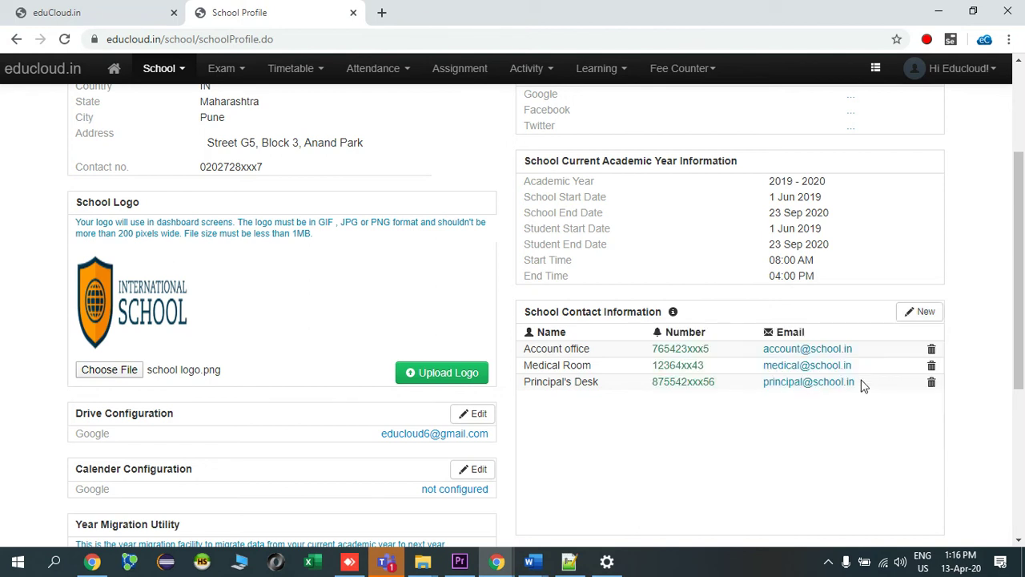
left_click(913, 316)
left_click(840, 389)
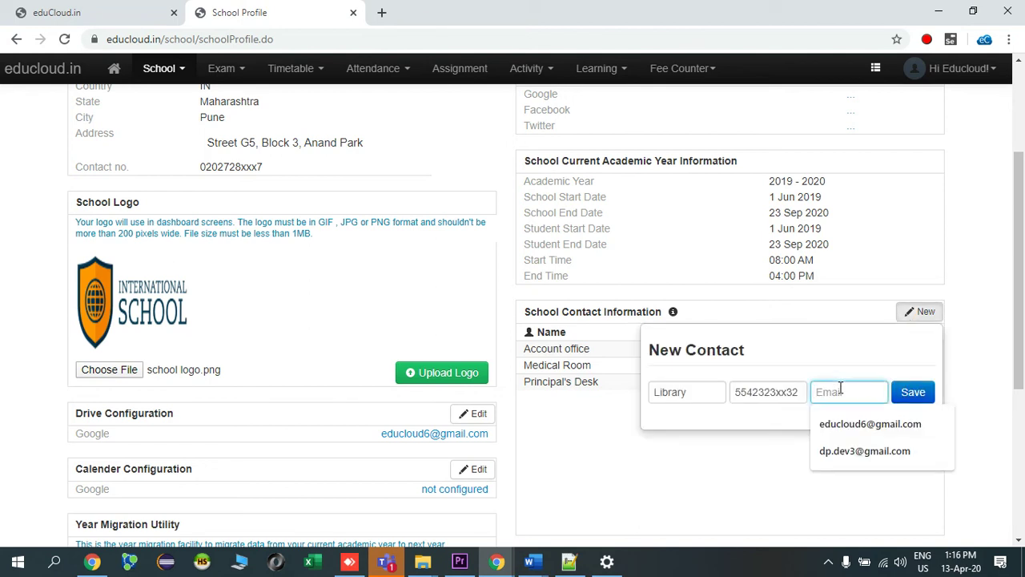
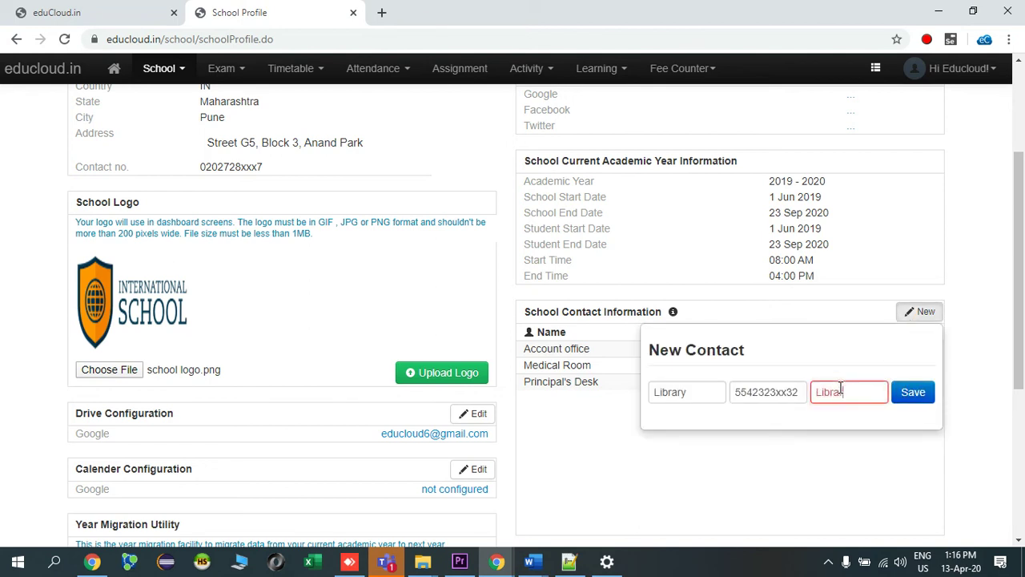
left_click(913, 393)
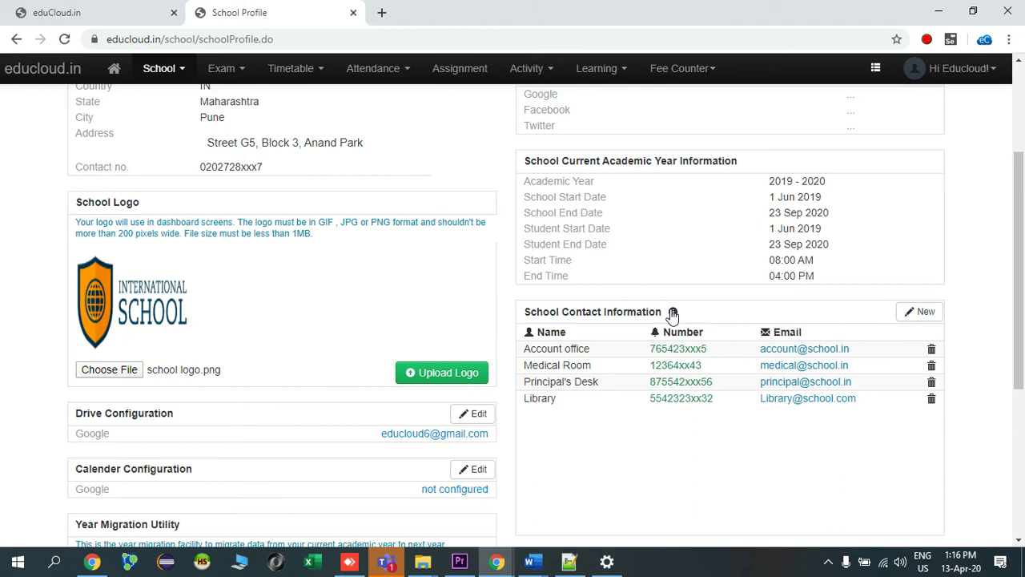
Scroll down to the School Profile List showing academic years 2019 - 2020 and 20 - 21.
scroll(673, 315, "down", 3)
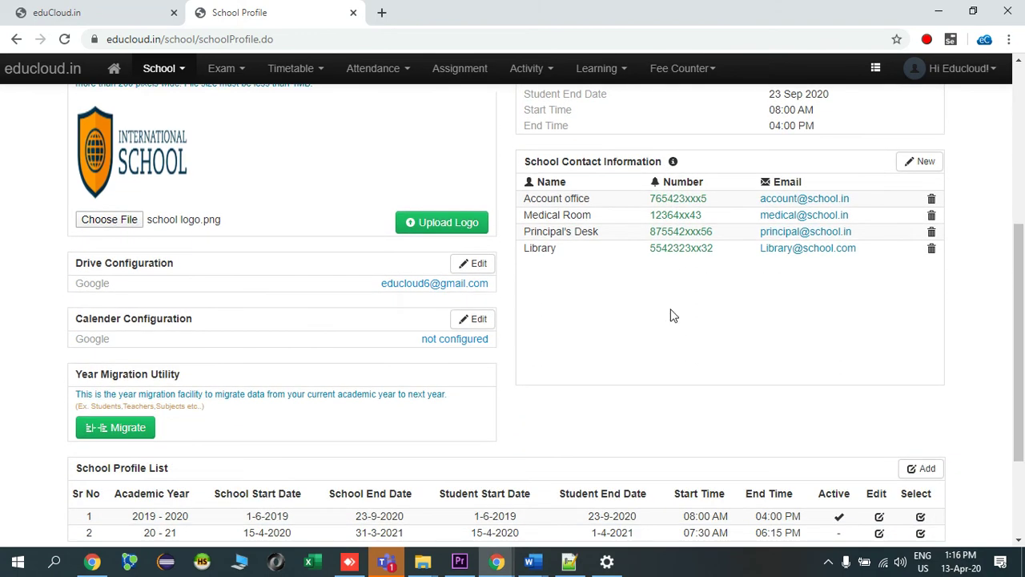
scroll(673, 315, "down", 1)
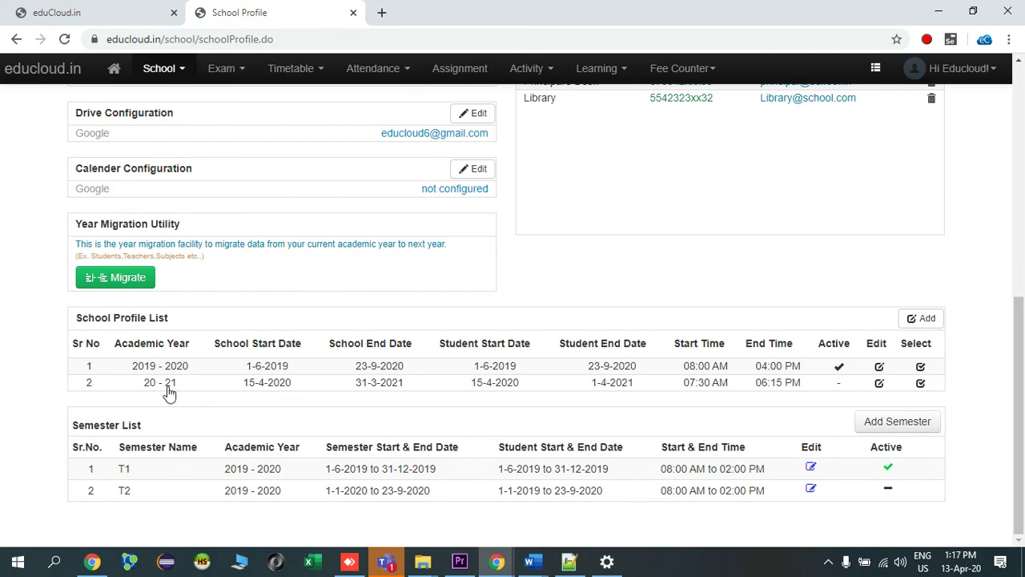
Edit the second academic year row and change its name from 20 - 21 to 2020 - 2021.
left_click(879, 383)
scroll(756, 372, "down", 4)
scroll(851, 297, "up", 3)
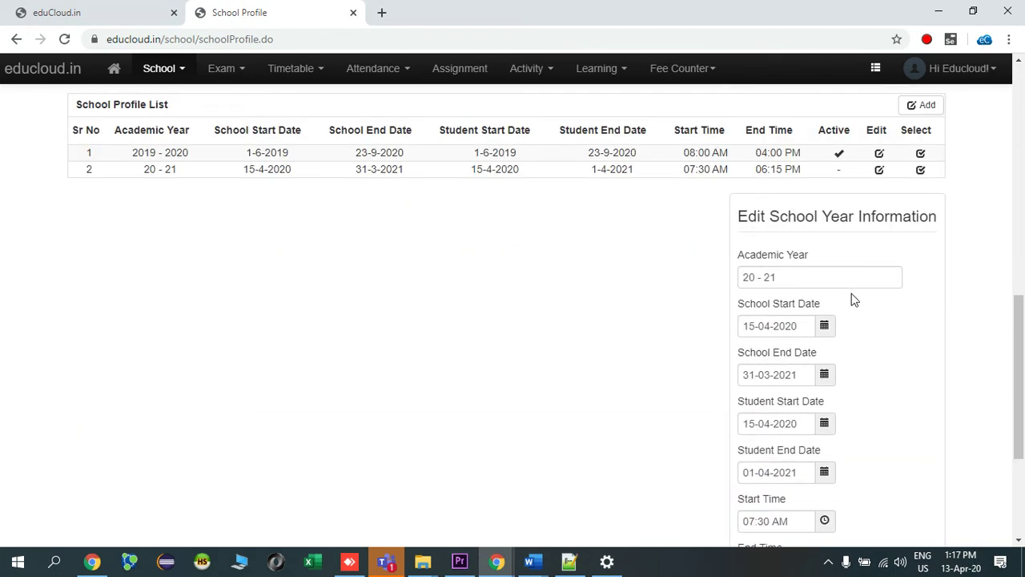
left_click(759, 279)
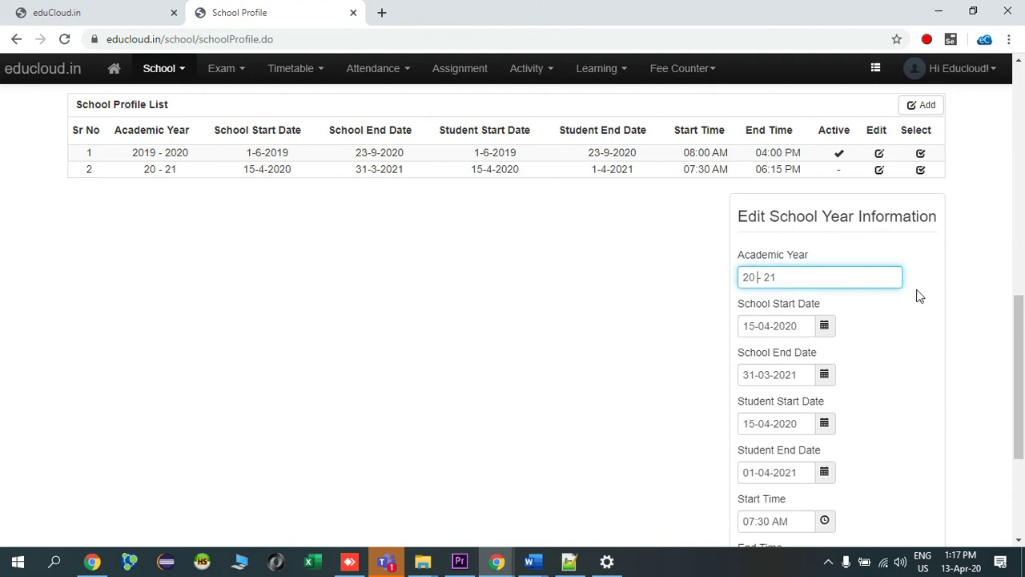
key("Left")
type("2020")
Check the start and end date calendars and the 07:30 AM start time, leaving them unchanged.
scroll(830, 379, "down", 2)
left_click(825, 179)
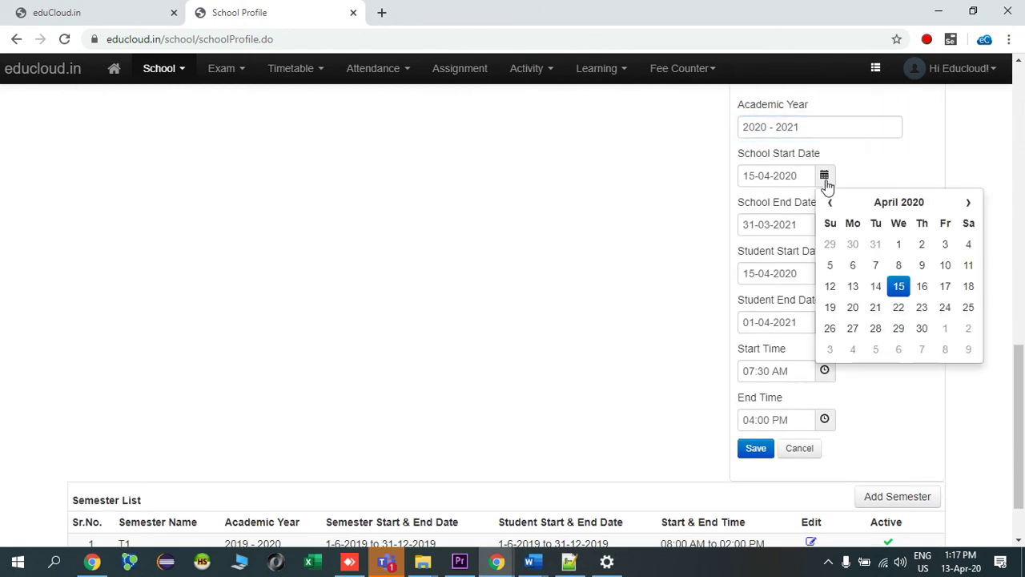
left_click(908, 403)
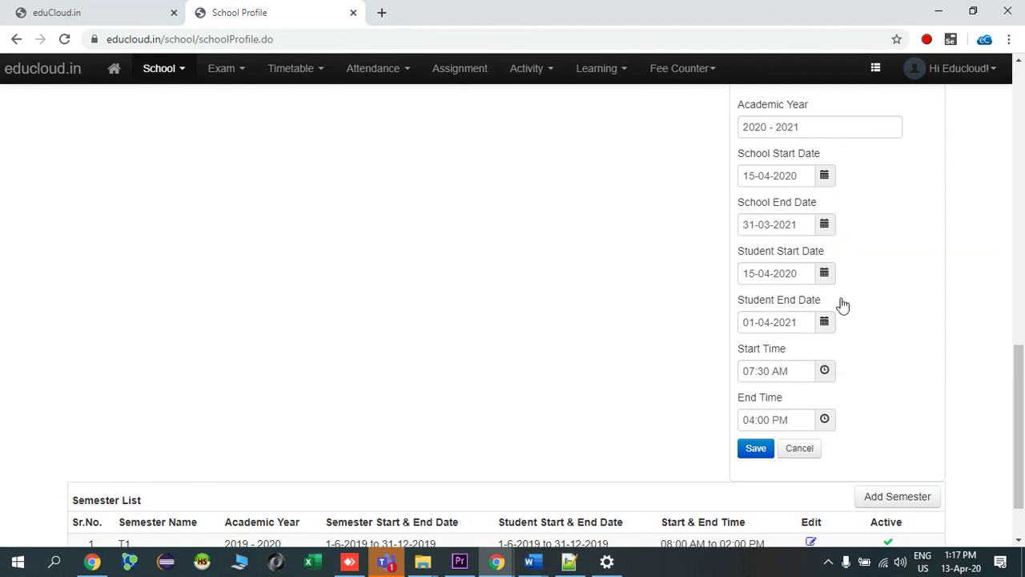
left_click(824, 225)
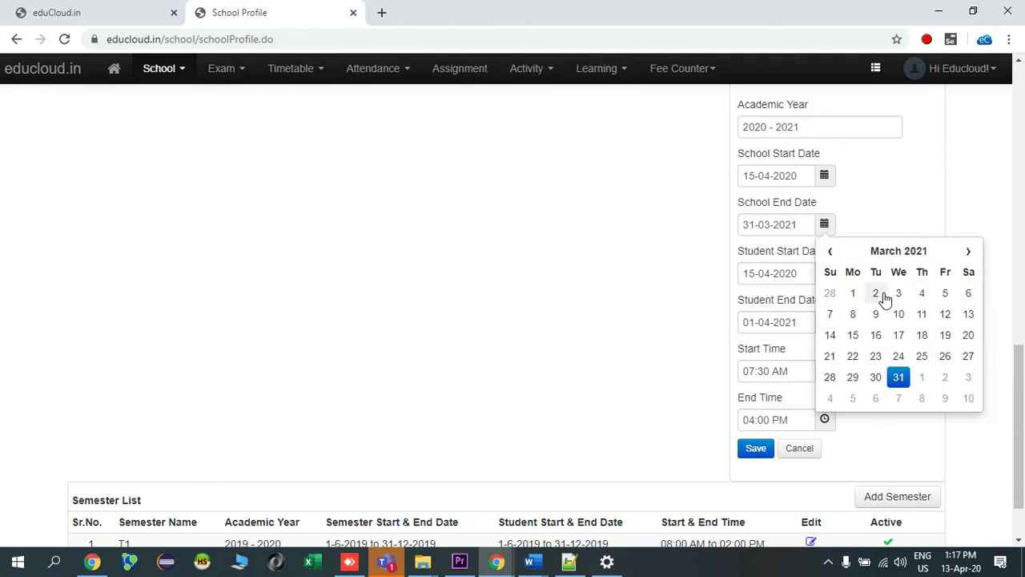
left_click(969, 252)
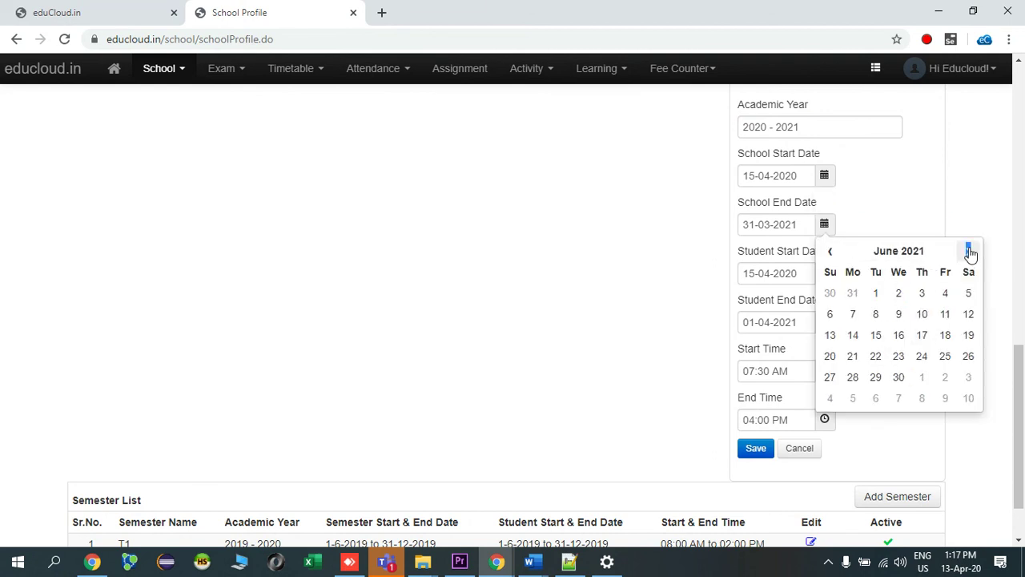
left_click(887, 446)
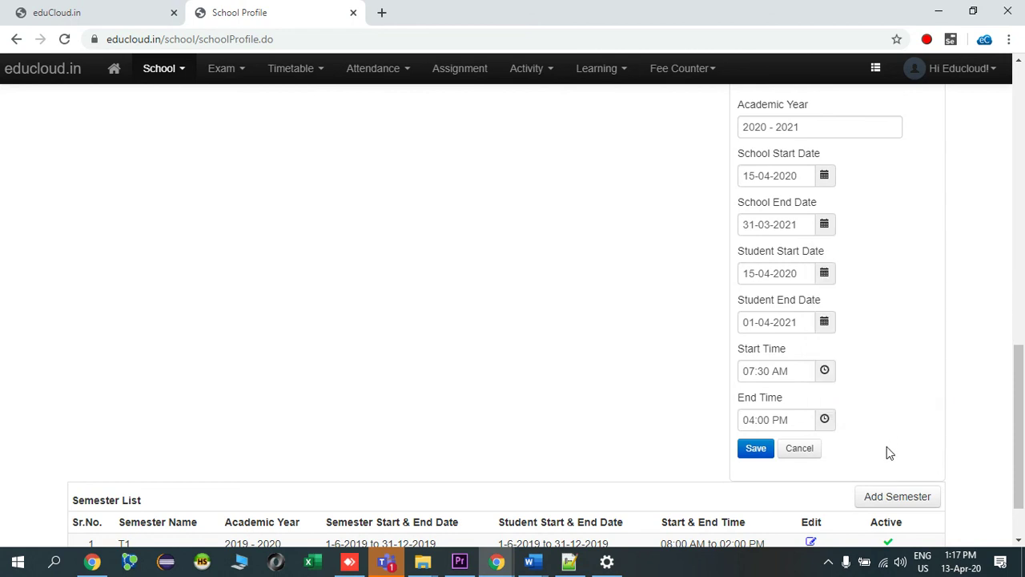
left_click(825, 370)
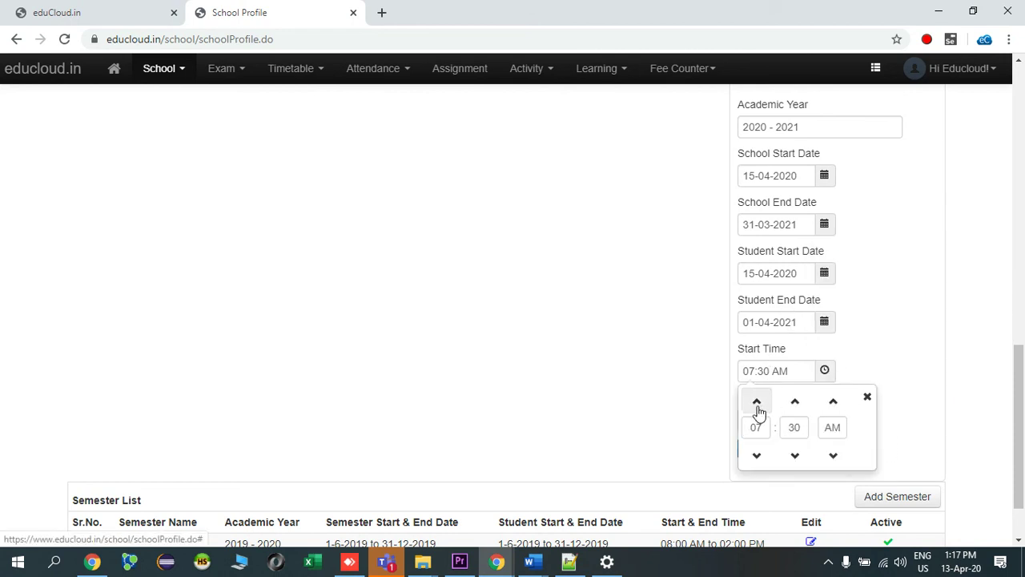
left_click(757, 402)
left_click(757, 454)
left_click(893, 361)
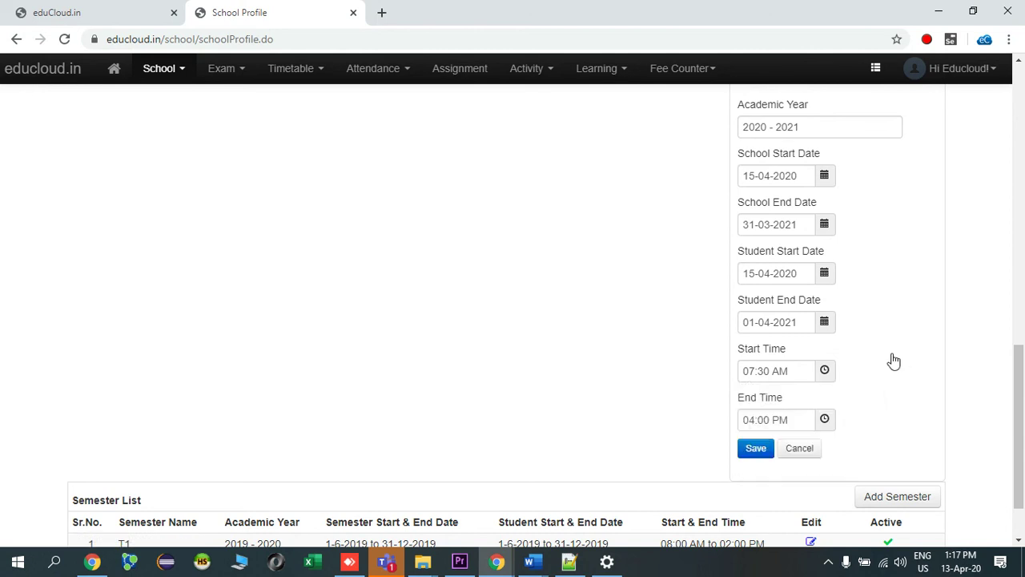
Save the 2020 - 2021 academic year information and review the School Profile page.
left_click(765, 453)
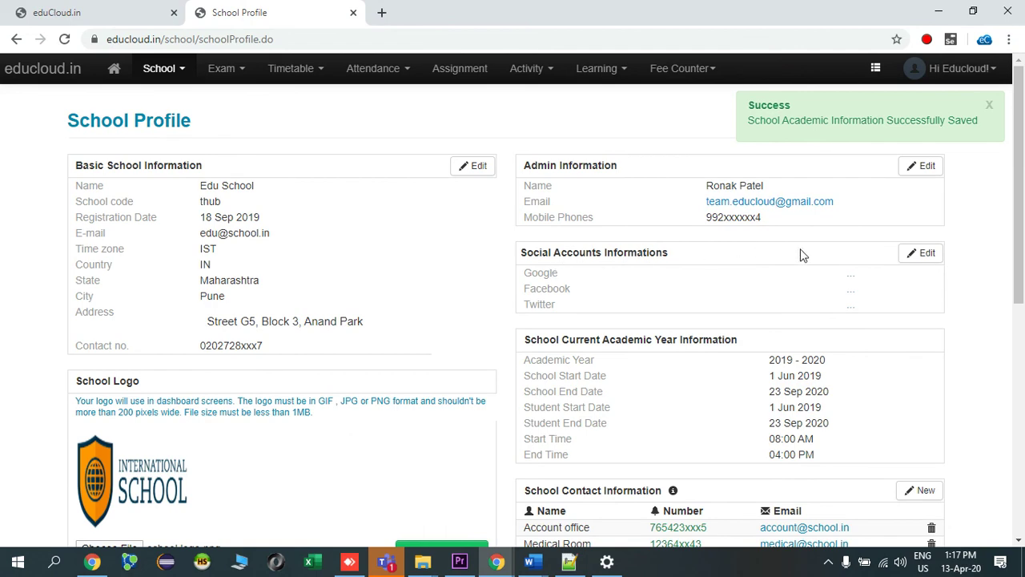
scroll(801, 255, "down", 6)
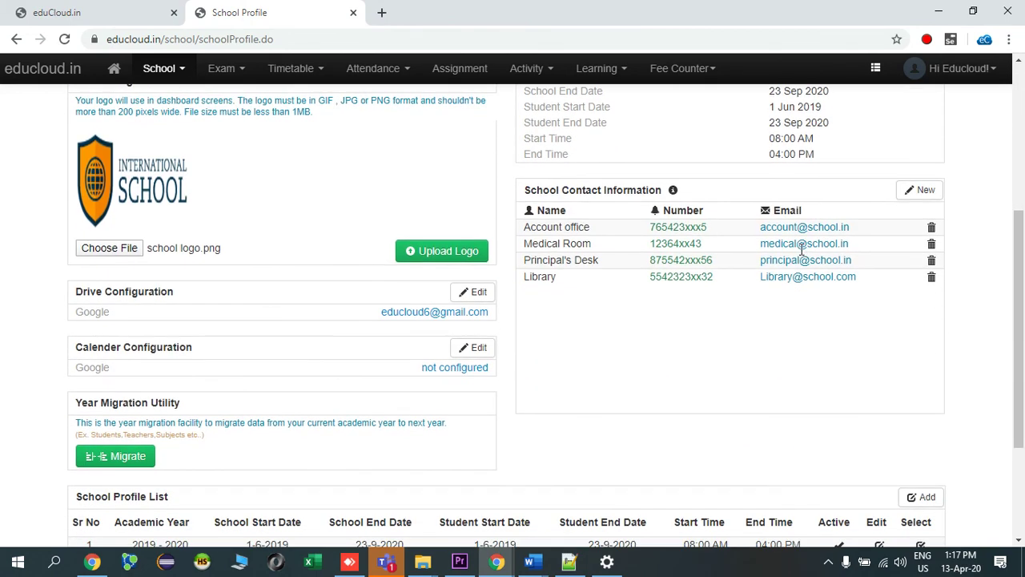
scroll(801, 249, "up", 4)
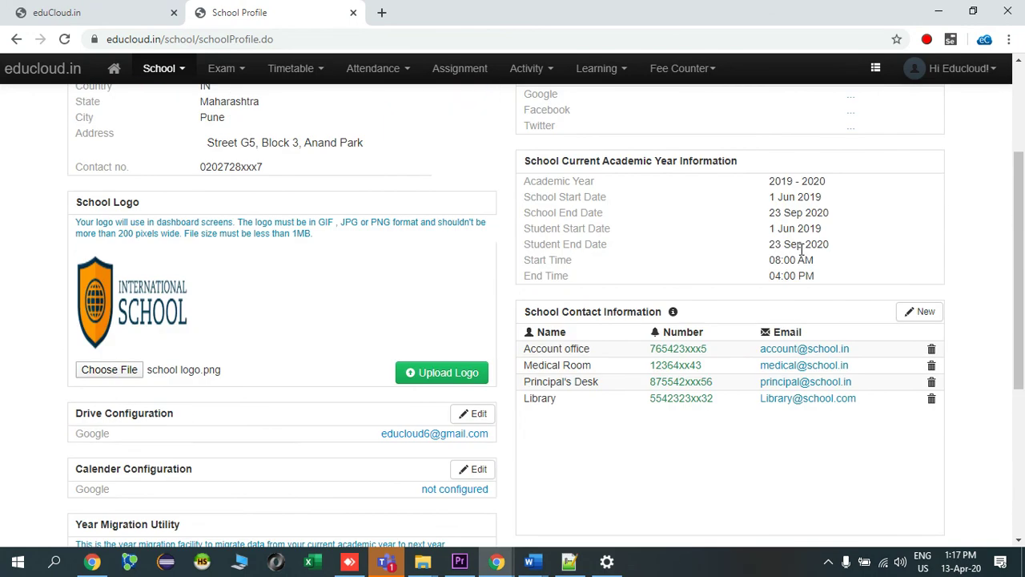